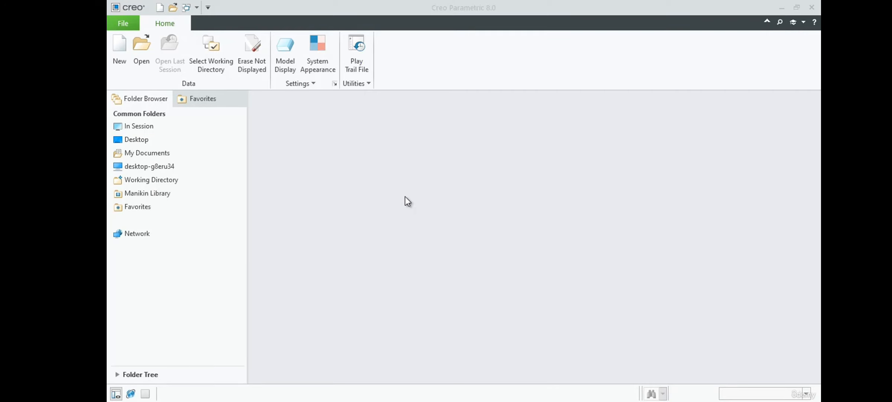
# Create a new solid part from the default template and start a sketch on the FRONT plane, viewed straight on.
pyautogui.click(114, 46)
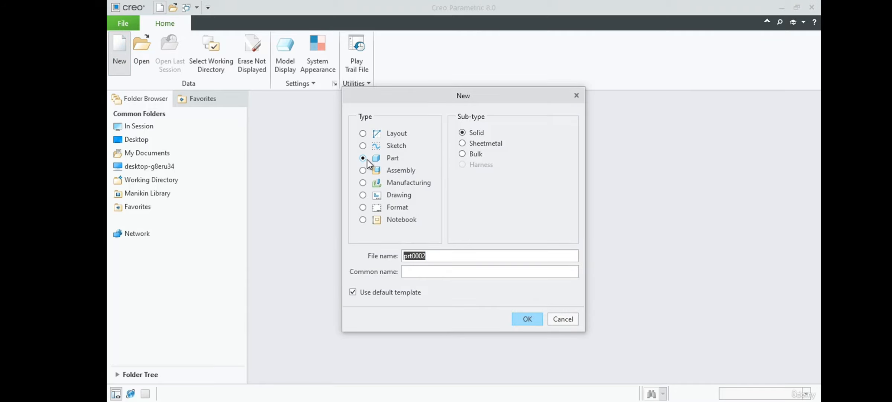
pyautogui.click(525, 319)
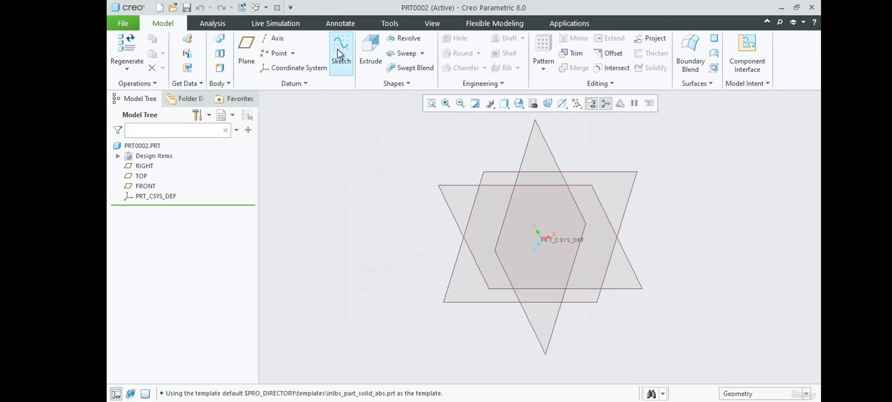
pyautogui.click(341, 49)
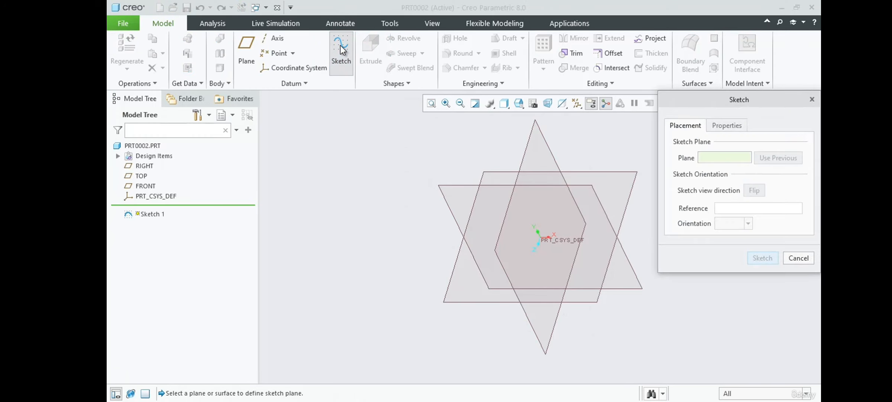
pyautogui.click(627, 259)
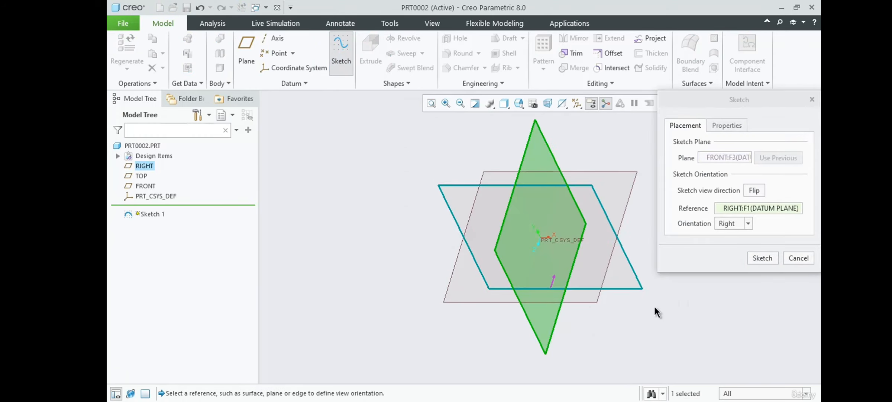
pyautogui.click(761, 259)
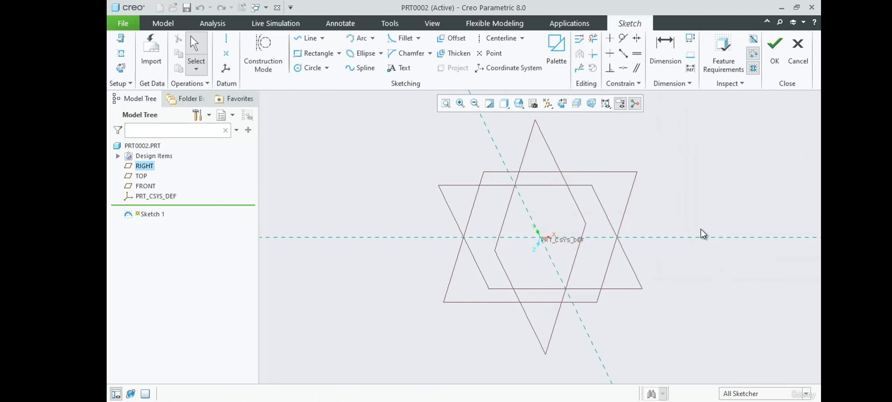
pyautogui.click(563, 105)
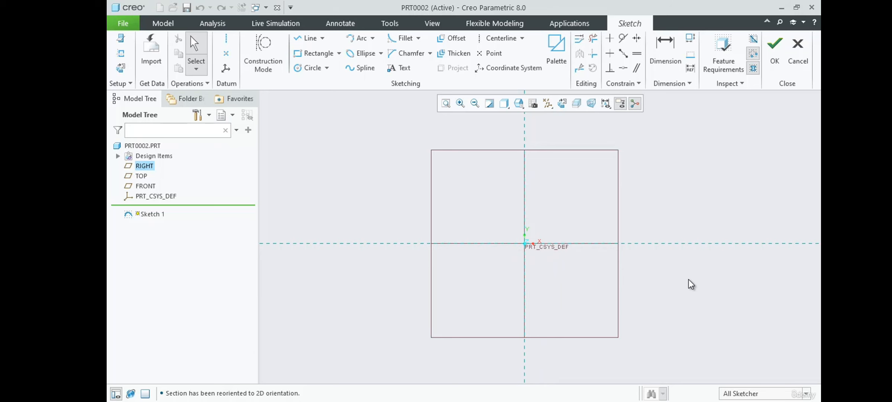
# Check the Example-2.pdf drawing and sketch a closed line rectangle about 857 by 504 around the origin.
pyautogui.hotkey('alt', 'Tab')
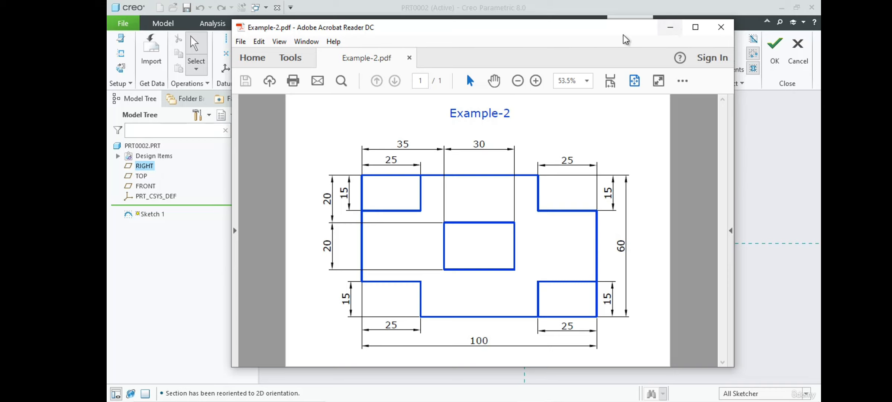
pyautogui.click(672, 27)
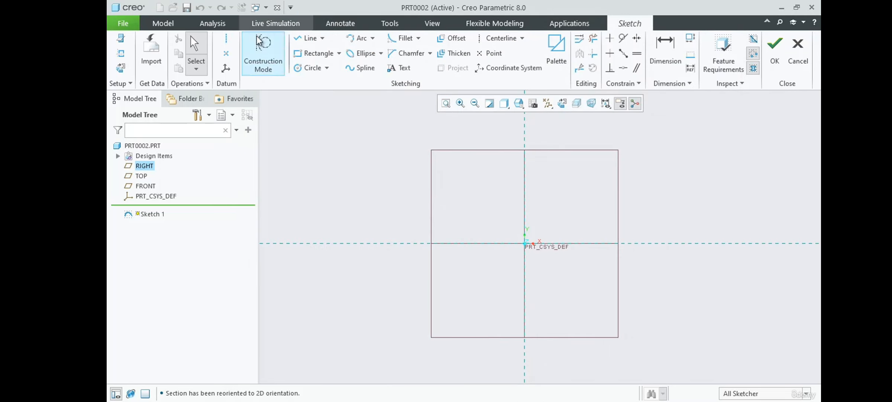
pyautogui.click(309, 36)
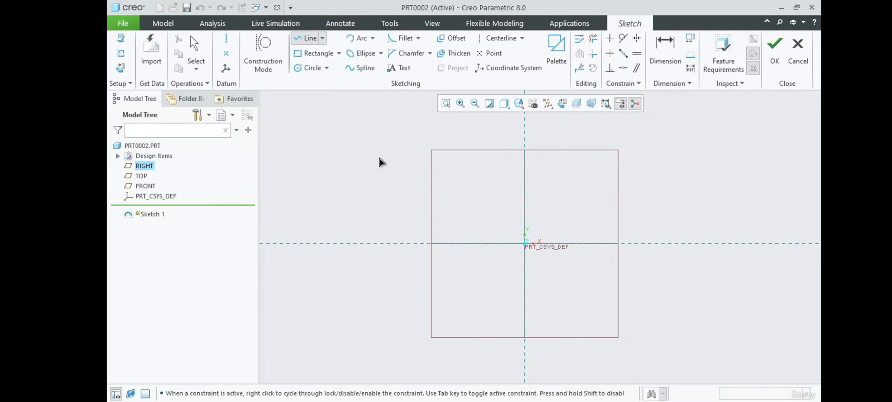
pyautogui.click(372, 140)
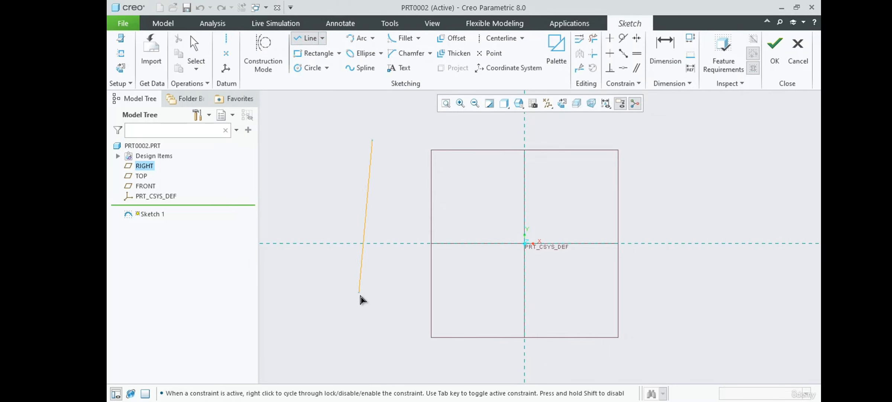
pyautogui.click(372, 326)
pyautogui.click(688, 326)
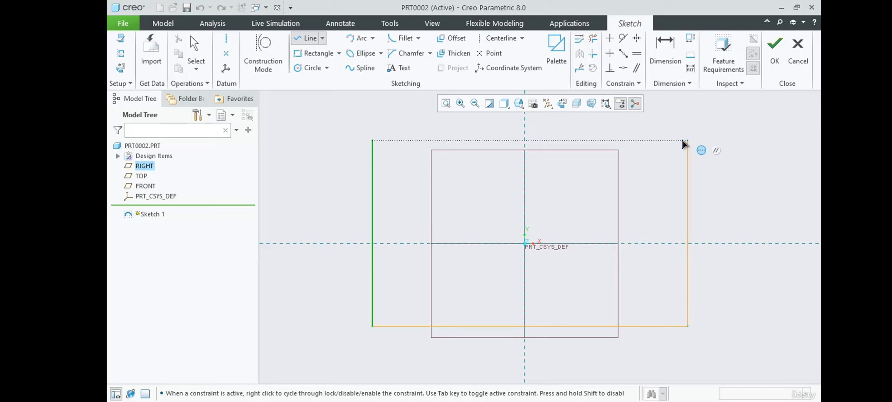
pyautogui.click(687, 140)
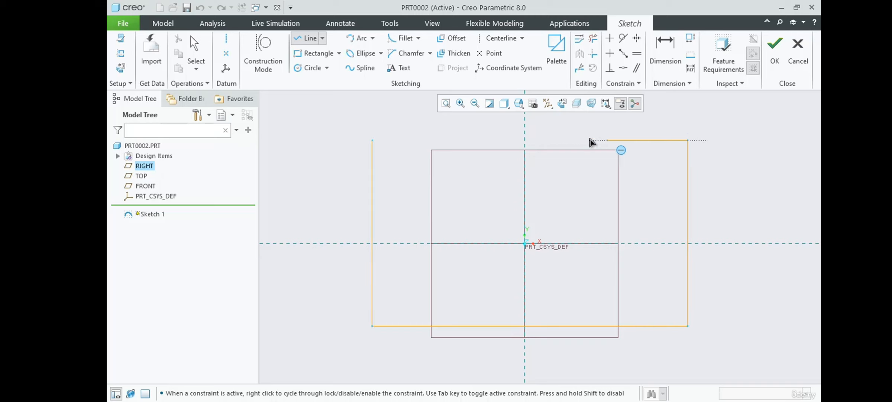
pyautogui.click(372, 140)
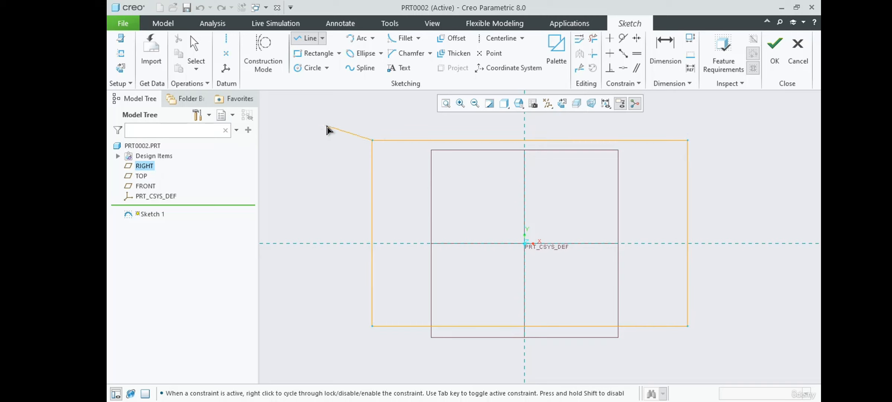
pyautogui.middleClick(327, 125)
pyautogui.middleClick(326, 125)
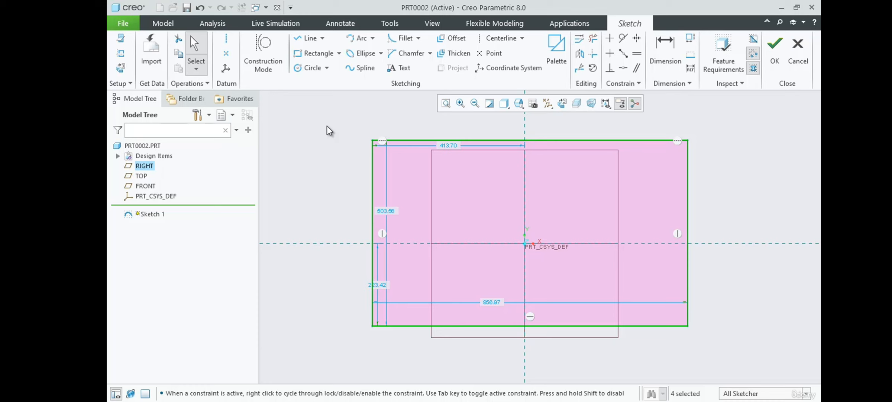
# Recheck the Example-2.pdf drawing and move the rectangle's width and height dimensions outside the outline.
pyautogui.hotkey('alt', 'Tab')
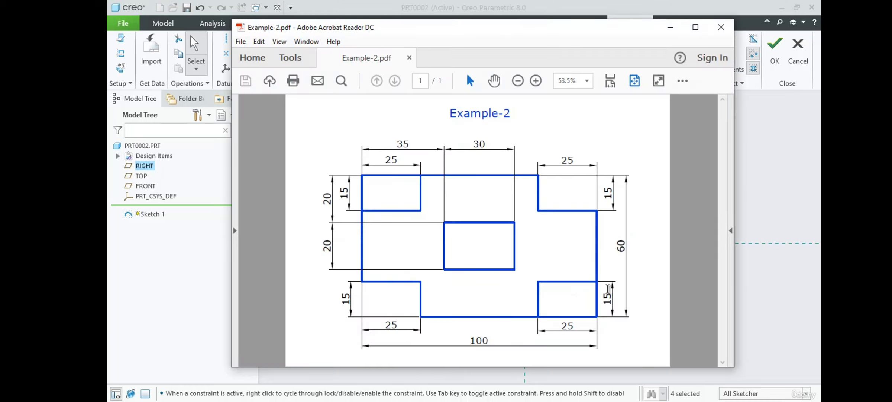
pyautogui.click(763, 141)
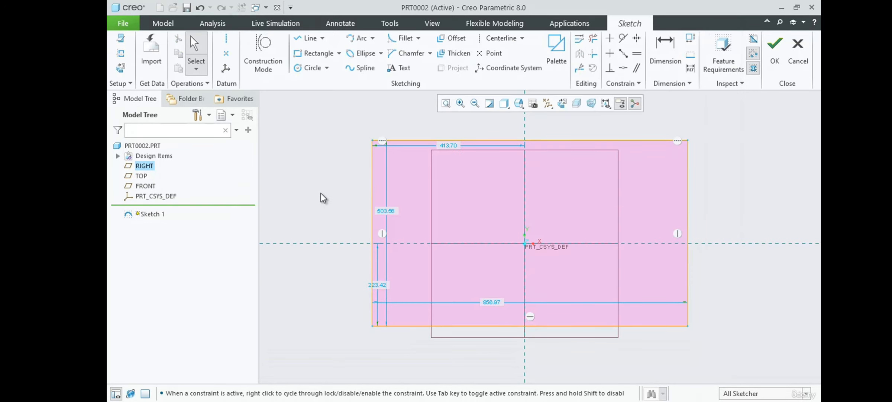
pyautogui.moveTo(490, 303); pyautogui.dragTo(504, 354)
pyautogui.moveTo(389, 208); pyautogui.dragTo(315, 221)
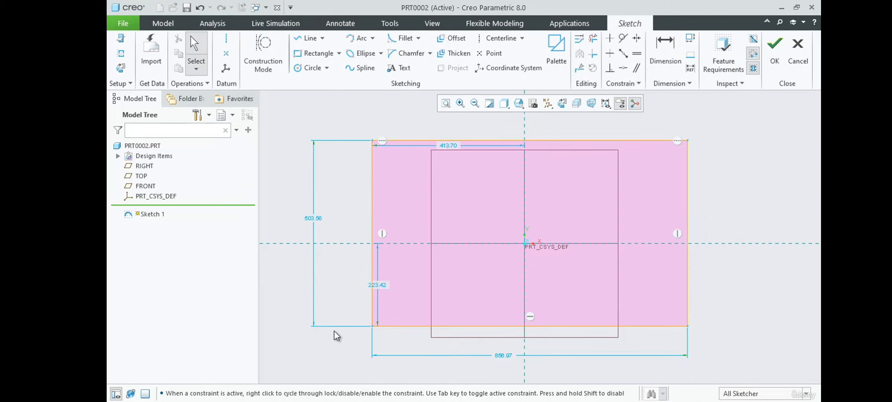
# Set the rectangle's width to 100 and its height to 60.
pyautogui.doubleClick(504, 355)
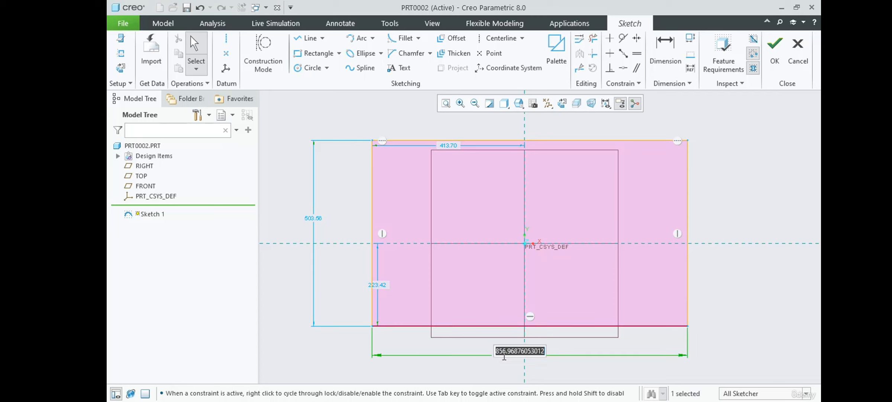
pyautogui.write('100')
pyautogui.press('Return')
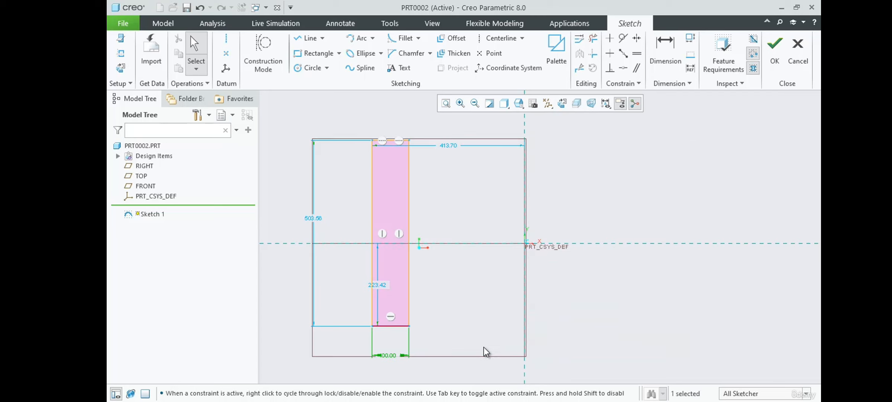
pyautogui.doubleClick(320, 218)
pyautogui.write('6')
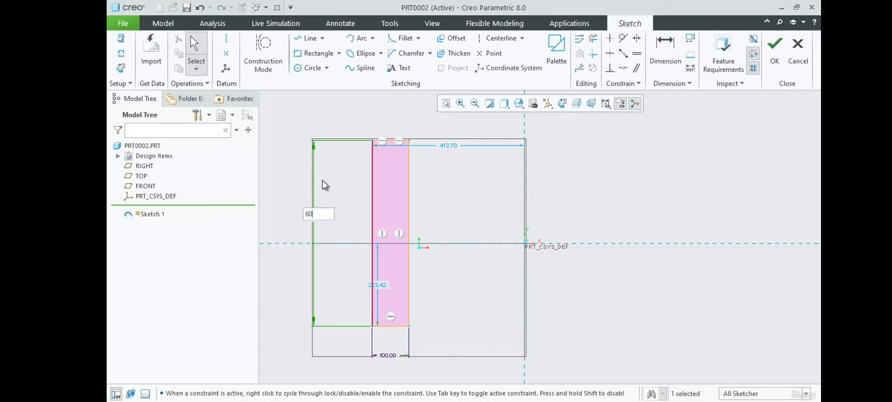
pyautogui.write('0')
pyautogui.press('Return')
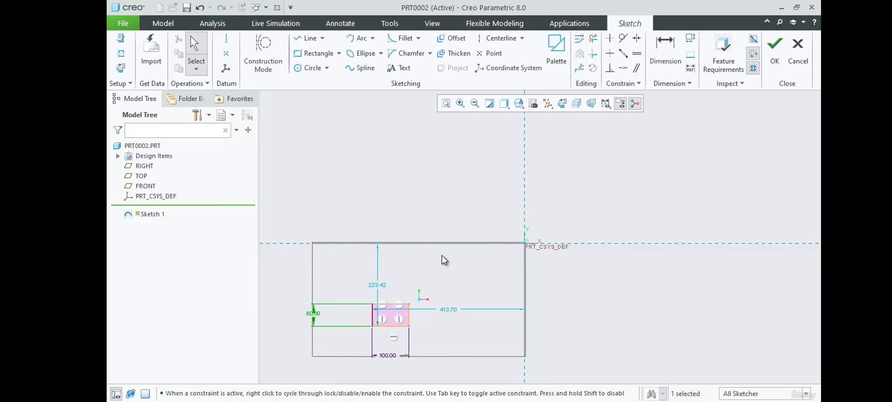
# Bring the height dimension closer to the rectangle and lock both its height and width dimensions.
pyautogui.click(357, 283)
pyautogui.moveTo(314, 319); pyautogui.dragTo(354, 316)
pyautogui.click(350, 315)
pyautogui.scroll(-5, 424, 280)
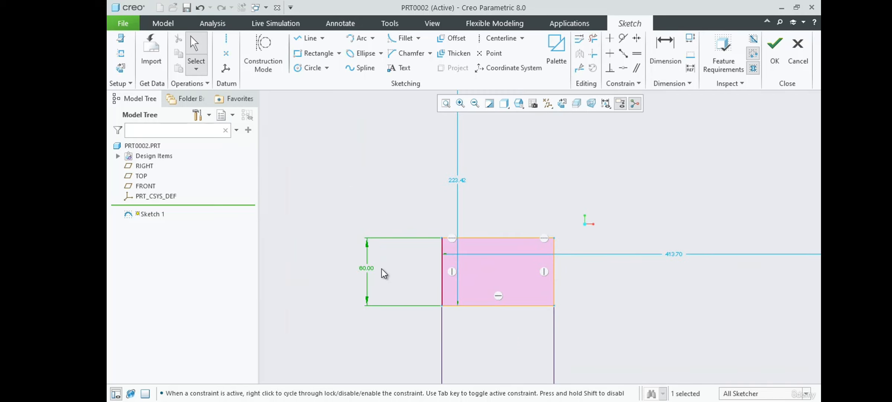
pyautogui.click(365, 272)
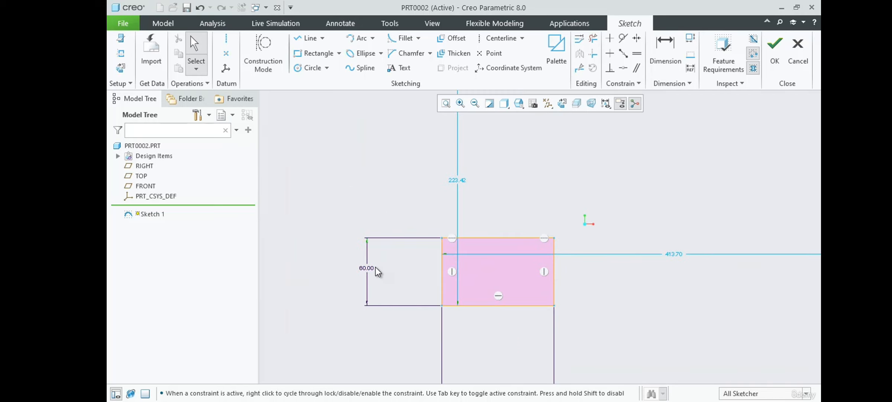
pyautogui.click(372, 267)
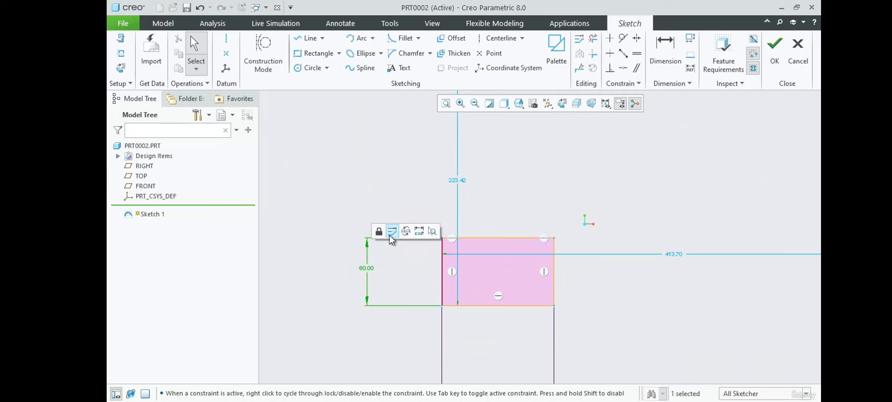
pyautogui.click(389, 231)
pyautogui.scroll(-2, 392, 181)
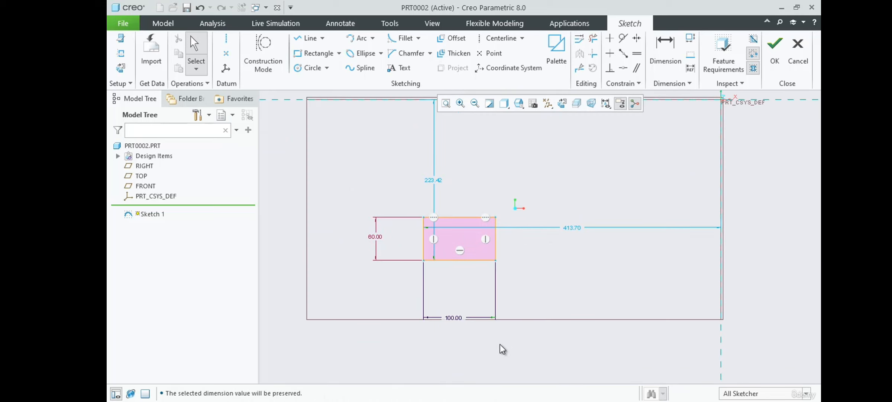
pyautogui.click(457, 319)
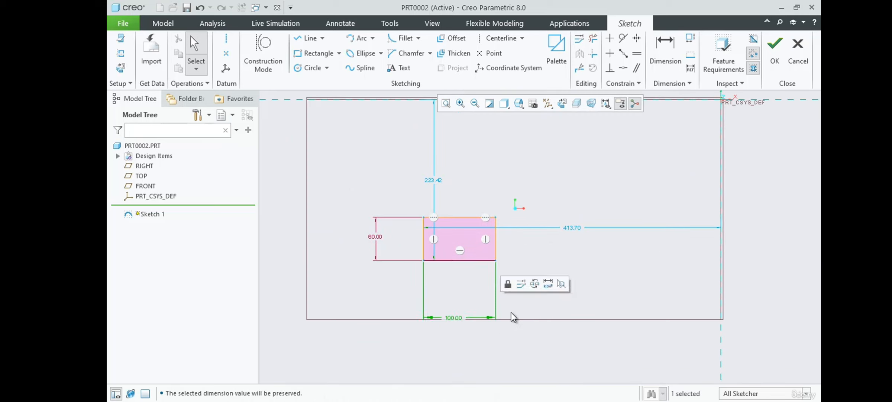
pyautogui.click(508, 284)
# Select the whole rectangle and move it so it is roughly centred on the sketch origin.
pyautogui.moveTo(411, 184)
pyautogui.mouseDown()
pyautogui.moveTo(467, 288)
pyautogui.moveTo(550, 304)
pyautogui.mouseUp()
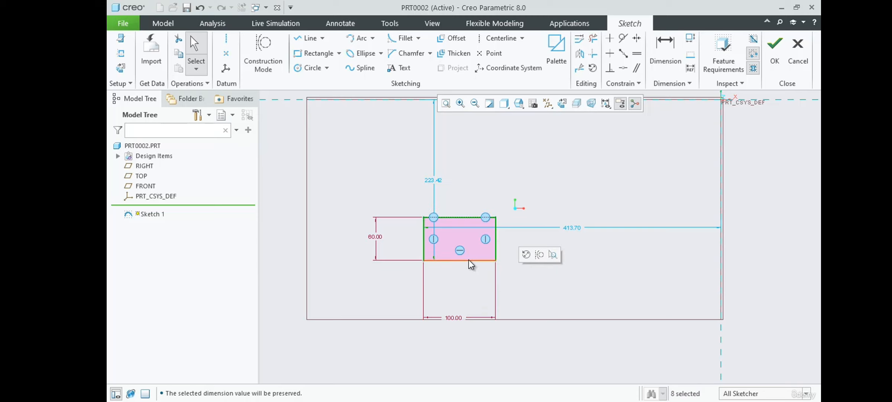
pyautogui.moveTo(469, 258); pyautogui.dragTo(647, 191)
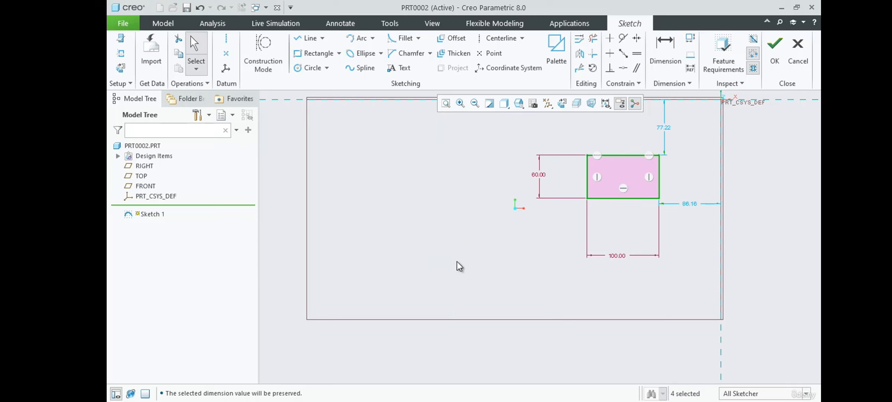
pyautogui.scroll(-3, 449, 309)
pyautogui.scroll(3, 607, 216)
pyautogui.moveTo(496, 266); pyautogui.dragTo(573, 204)
pyautogui.scroll(5, 574, 201)
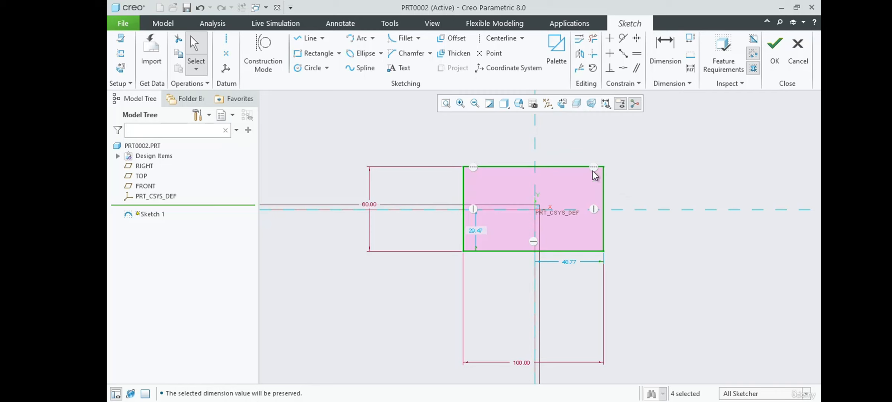
pyautogui.moveTo(542, 166); pyautogui.dragTo(546, 165)
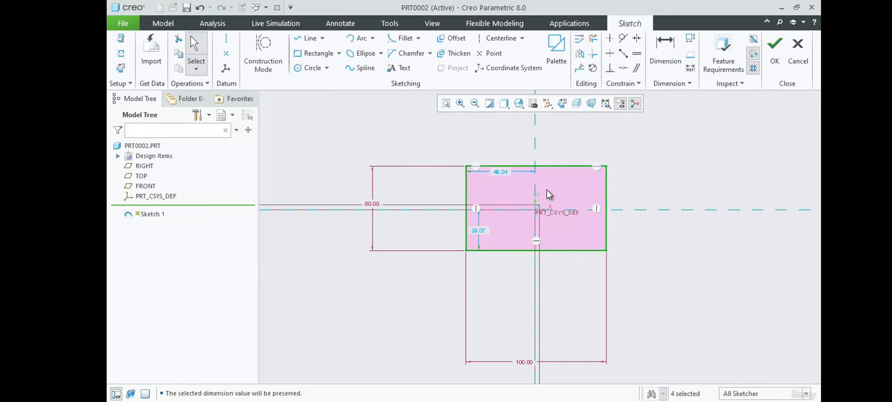
# Set the distance from the rectangle's left edge to the vertical reference to 50 and lock that dimension.
pyautogui.scroll(2, 547, 189)
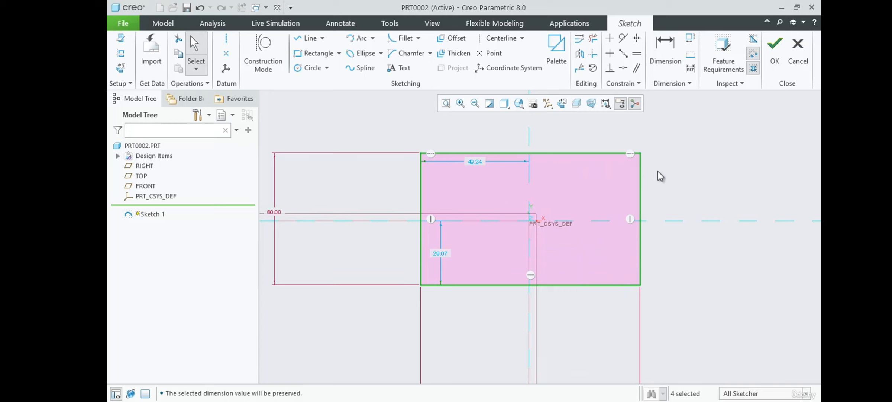
pyautogui.doubleClick(478, 162)
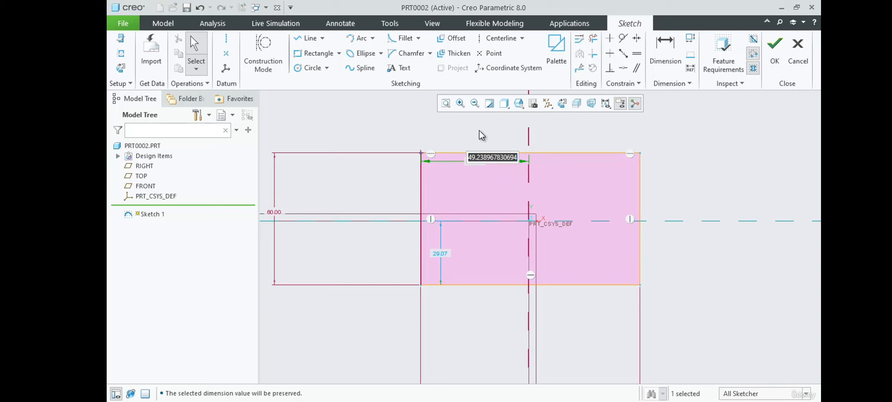
pyautogui.write('50')
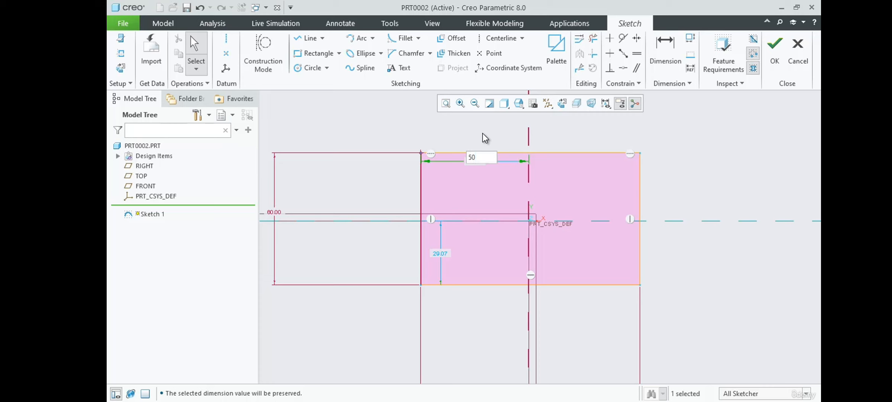
pyautogui.press('Return')
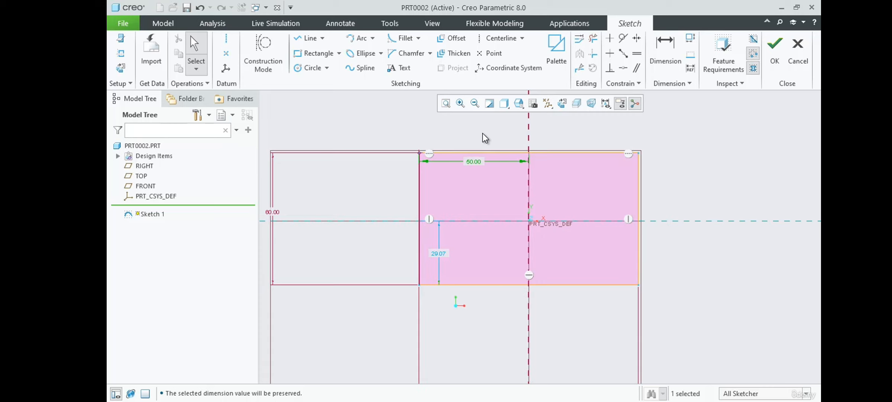
pyautogui.click(477, 163)
pyautogui.click(484, 127)
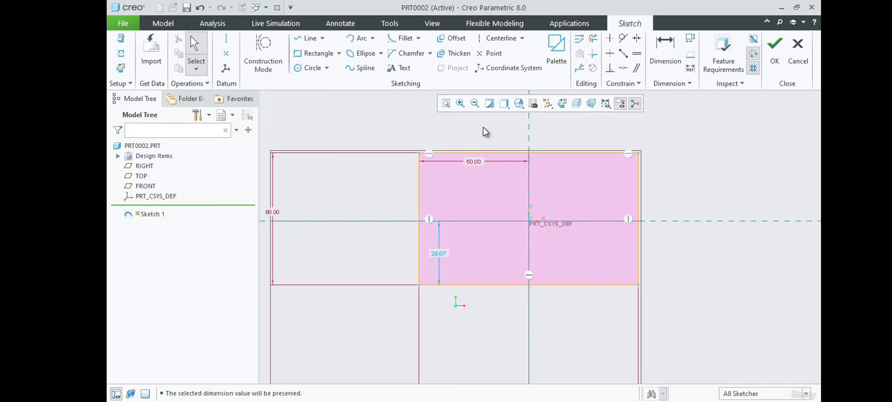
# Reposition the vertical offset dimension inside the rectangle and move the height dimension closer to its left edge.
pyautogui.moveTo(439, 254); pyautogui.dragTo(461, 254)
pyautogui.moveTo(272, 212); pyautogui.dragTo(383, 210)
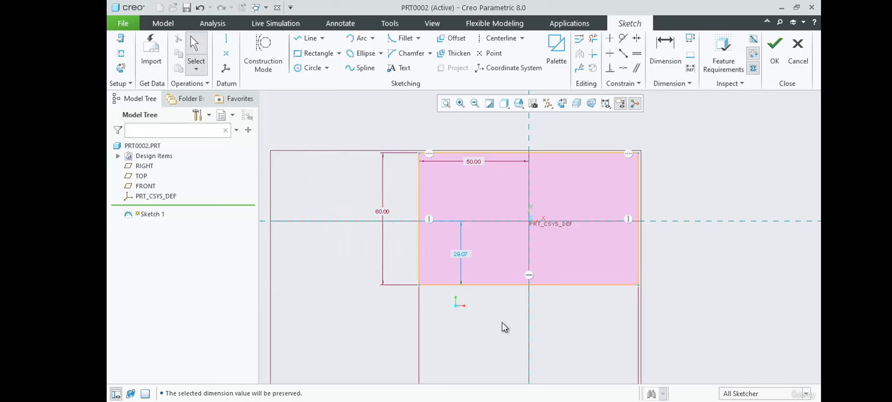
pyautogui.scroll(-3, 549, 227)
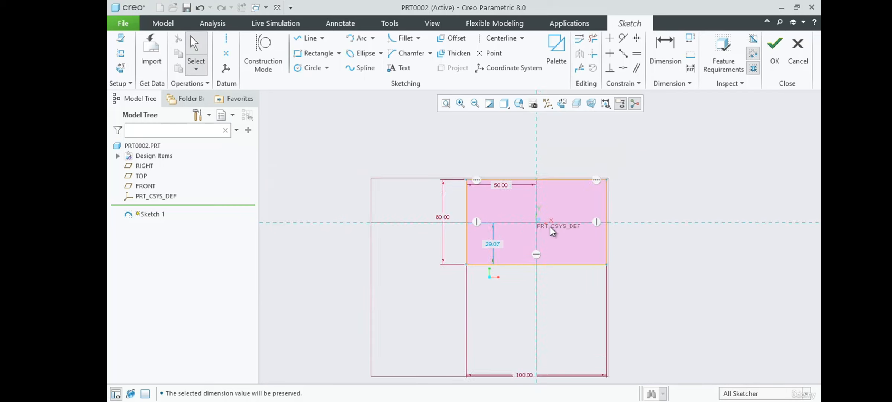
# Move the rectangle's width dimension up close beneath its bottom edge.
pyautogui.moveTo(517, 341)
pyautogui.mouseDown()
pyautogui.moveTo(522, 348)
pyautogui.moveTo(522, 242)
pyautogui.moveTo(537, 248)
pyautogui.mouseUp()
pyautogui.scroll(4, 496, 190)
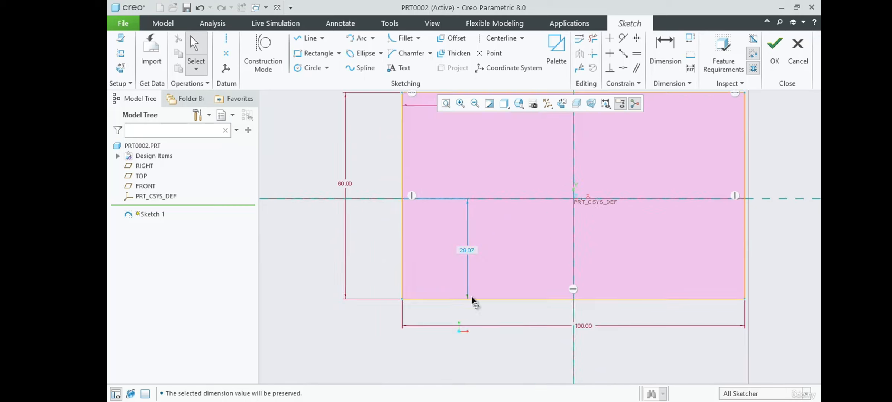
pyautogui.scroll(-2, 471, 298)
pyautogui.scroll(1, 514, 251)
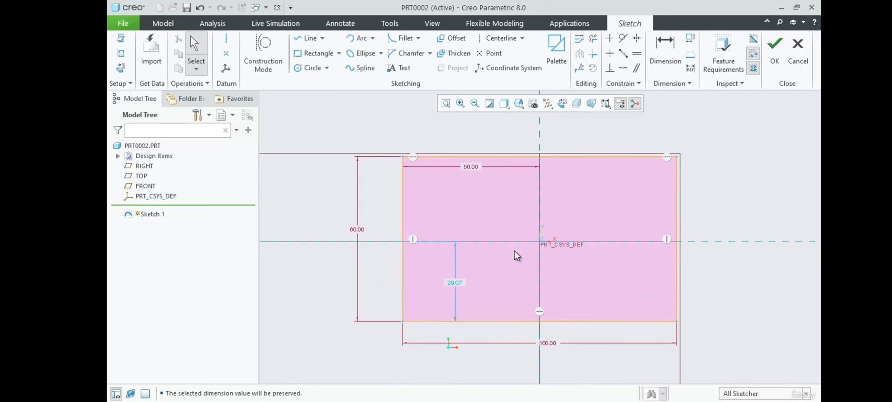
# Set the distance from the rectangle's bottom edge to the horizontal reference to 60/2 and lock that dimension.
pyautogui.doubleClick(456, 281)
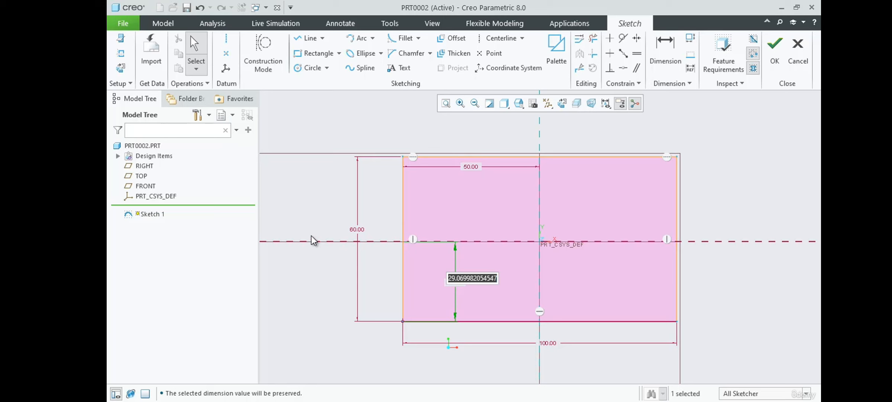
pyautogui.write('60/2')
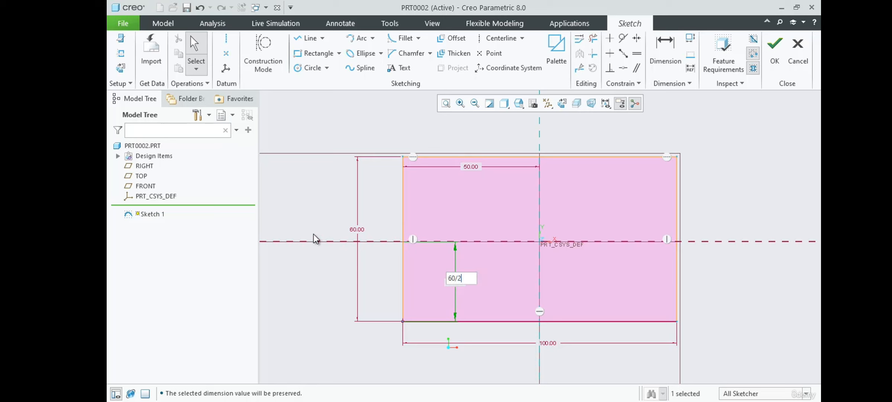
pyautogui.press('Return')
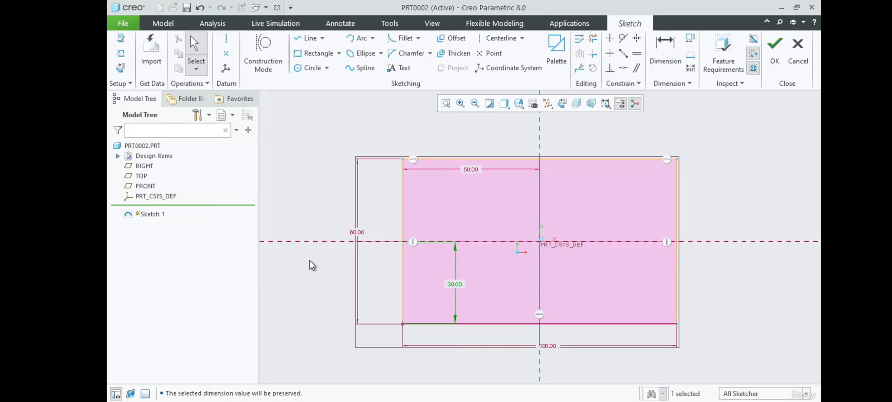
pyautogui.click(460, 284)
pyautogui.click(466, 251)
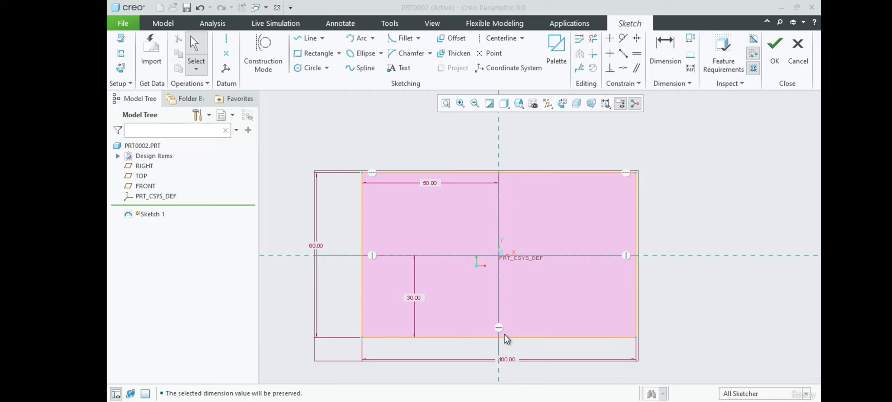
# Switch to Example-2.pdf in Adobe Acrobat Reader to examine the corner cutouts, and return to the Creo sketch.
pyautogui.press('super+Tab')
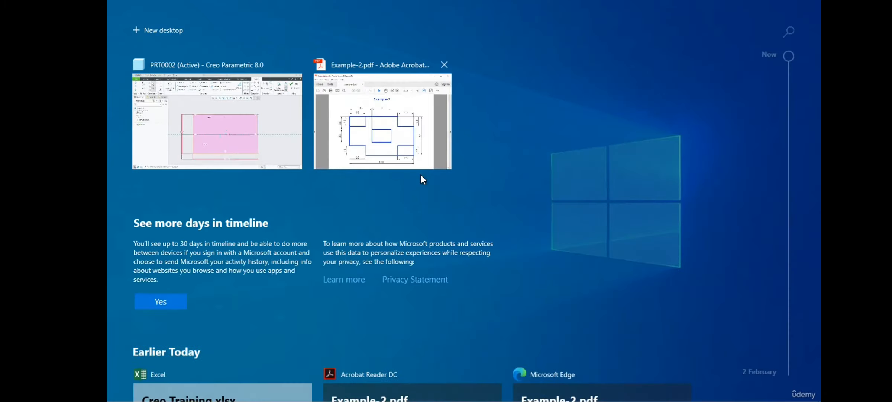
pyautogui.click(412, 162)
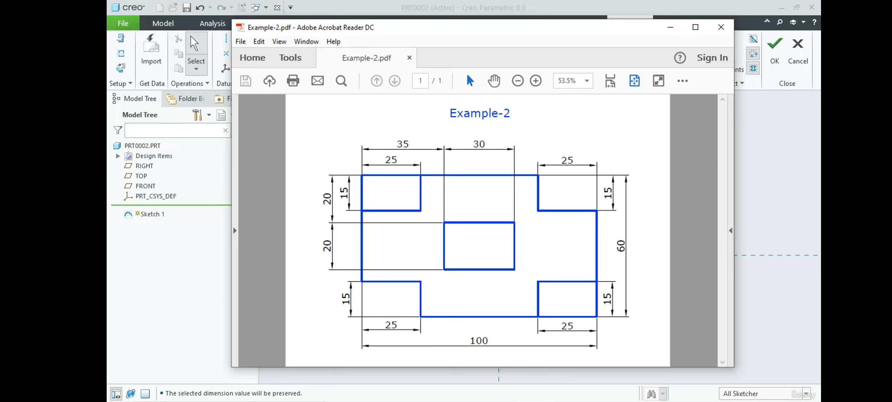
pyautogui.click(773, 193)
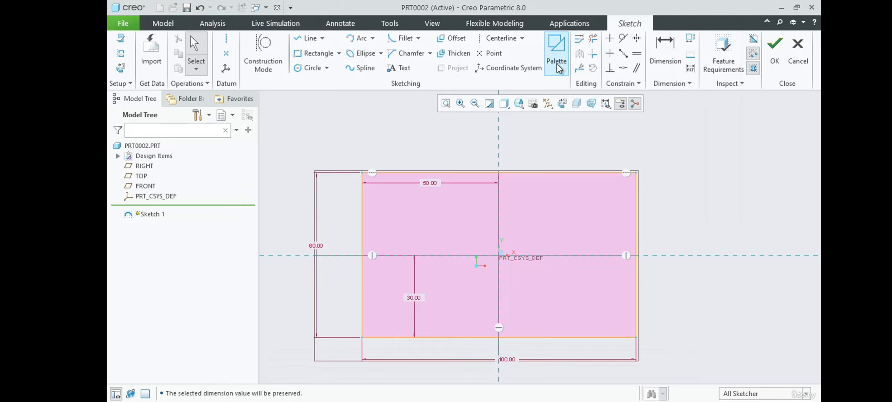
# Draw a horizontal and a vertical line forming a notch about 20 by 15 in the rectangle's upper-left corner.
pyautogui.click(305, 38)
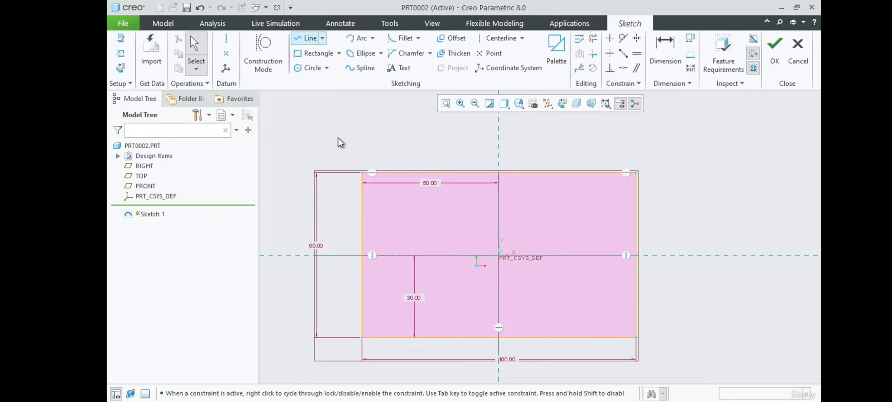
pyautogui.scroll(2, 398, 201)
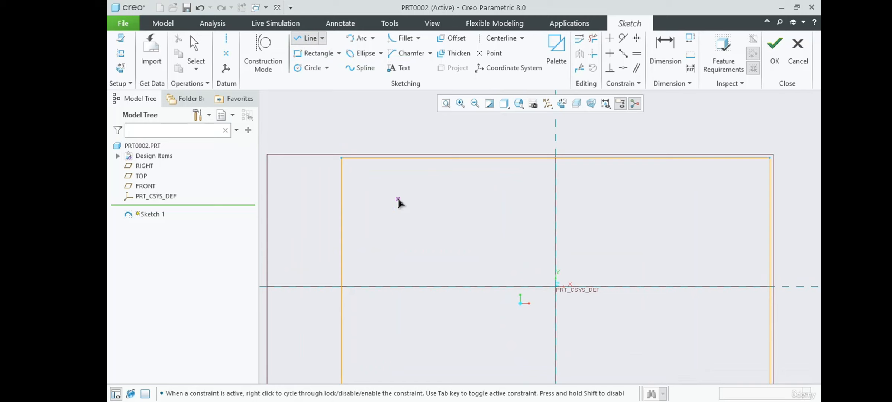
pyautogui.click(341, 222)
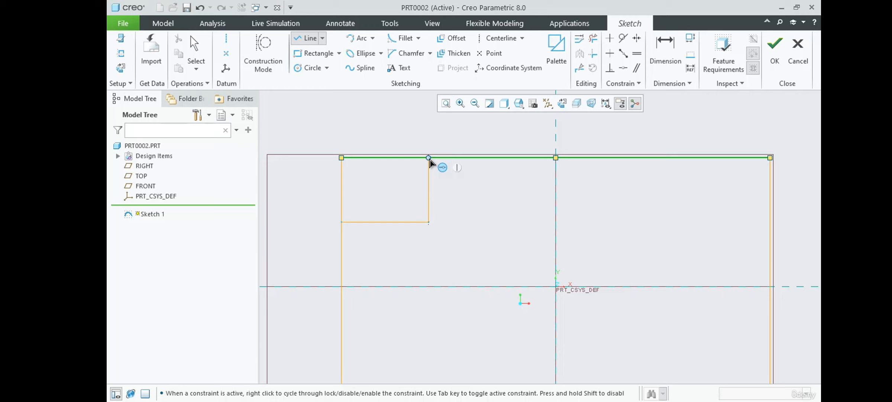
pyautogui.click(430, 160)
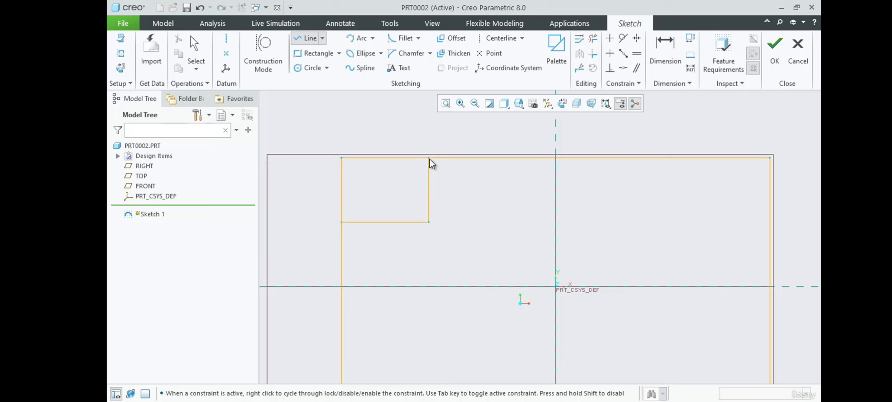
pyautogui.middleClick(495, 183)
pyautogui.scroll(-2, 360, 141)
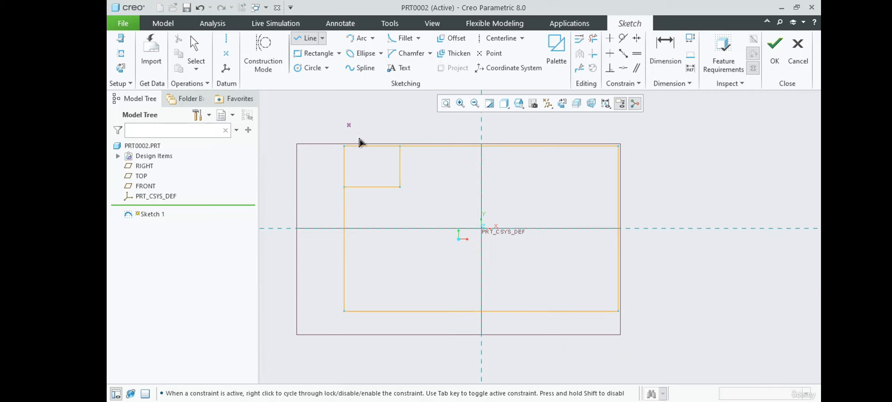
# Draw a vertical and a horizontal line forming a notch about 25 wide and 20 high in the rectangle's upper-right corner.
pyautogui.click(551, 147)
pyautogui.click(551, 201)
pyautogui.click(619, 202)
pyautogui.middleClick(619, 203)
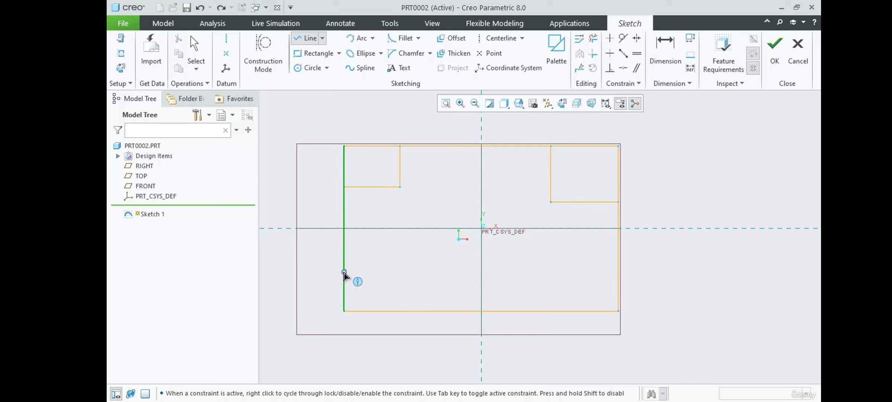
# Draw a horizontal and a vertical line forming a notch about 26 by 14 in the rectangle's lower-left corner.
pyautogui.click(344, 272)
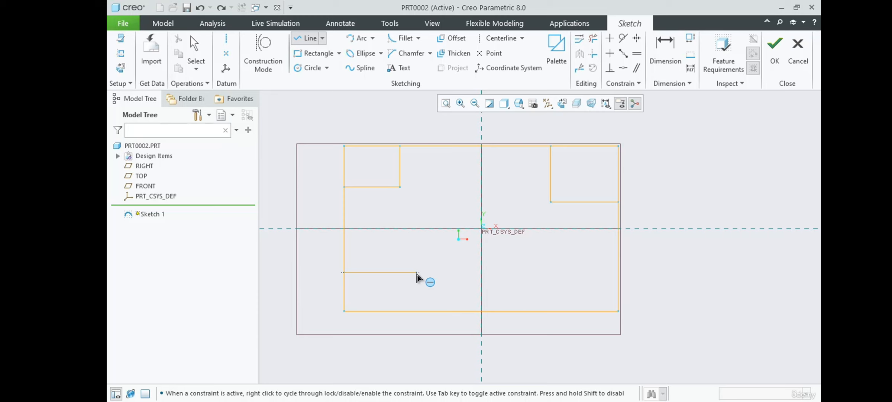
pyautogui.click(417, 272)
pyautogui.click(417, 311)
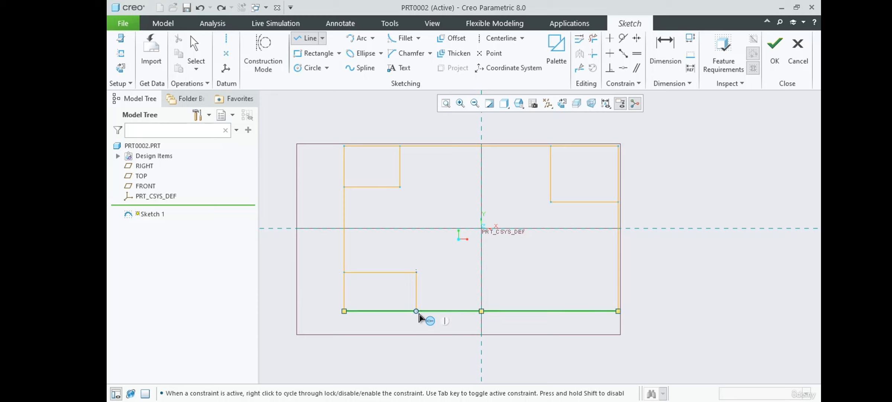
pyautogui.middleClick(444, 327)
# Draw a notch about 23 wide and 18 high in the rectangle's lower-right corner and finish the Line command.
pyautogui.click(556, 311)
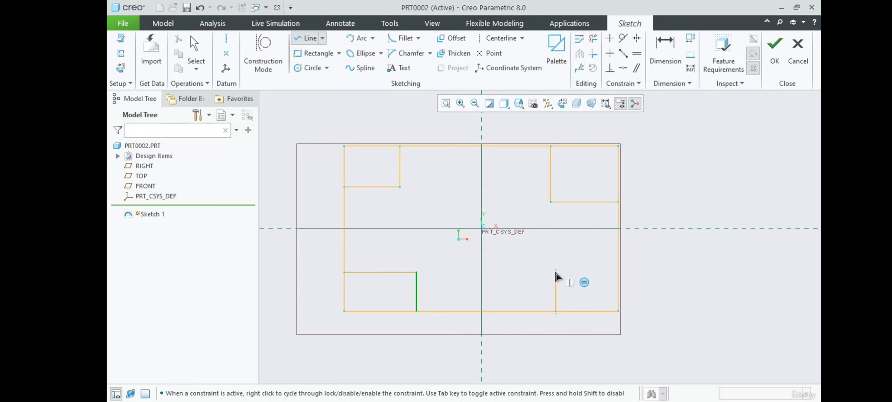
pyautogui.click(557, 263)
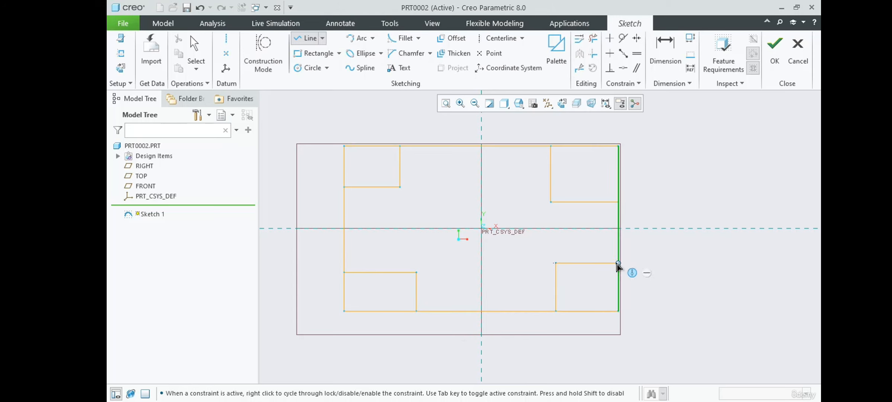
pyautogui.middleClick(684, 267)
pyautogui.middleClick(685, 273)
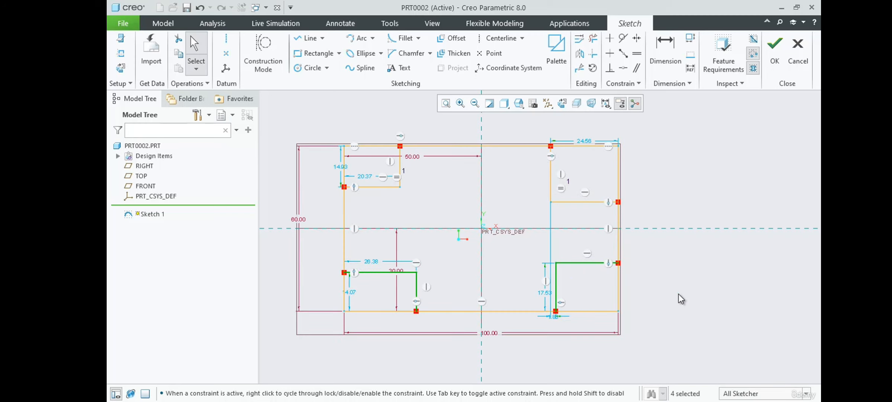
pyautogui.click(679, 294)
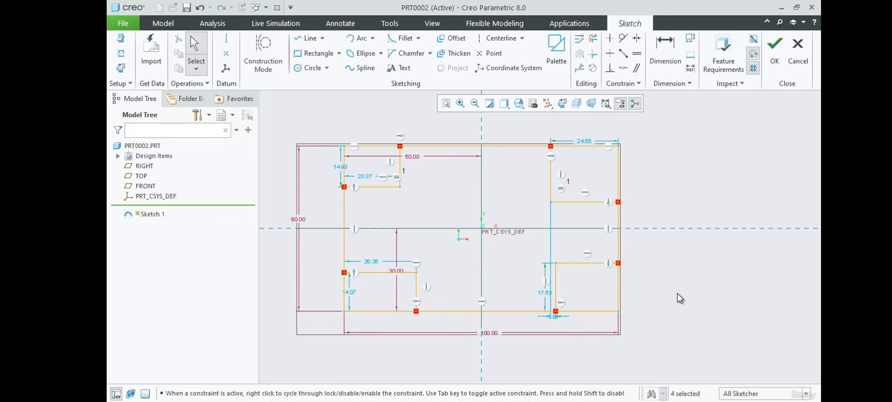
# Check the corner notch dimensions in Example-2.pdf in Adobe Acrobat Reader and return to the Creo sketch.
pyautogui.scroll(3, 461, 208)
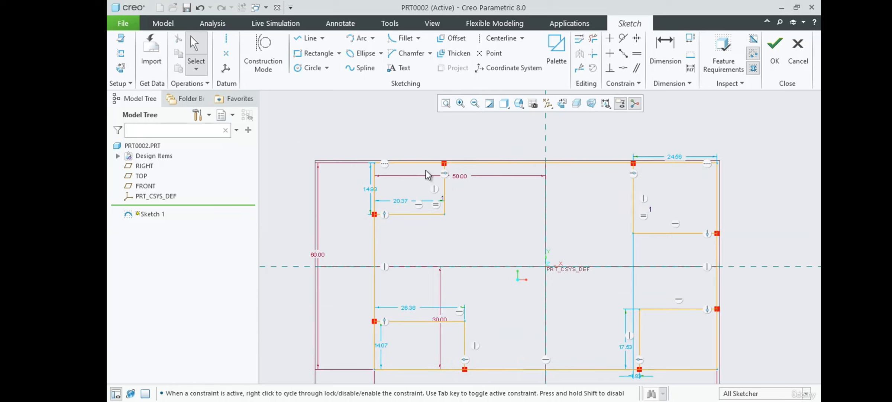
pyautogui.scroll(1, 468, 212)
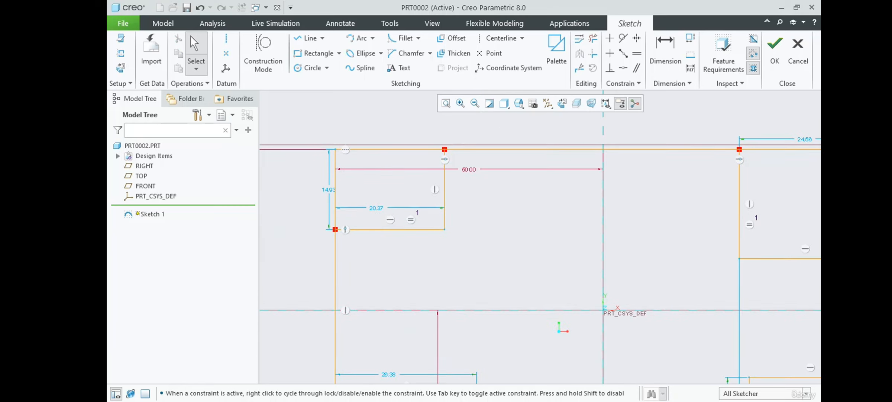
pyautogui.press('super+Tab')
pyautogui.click(416, 129)
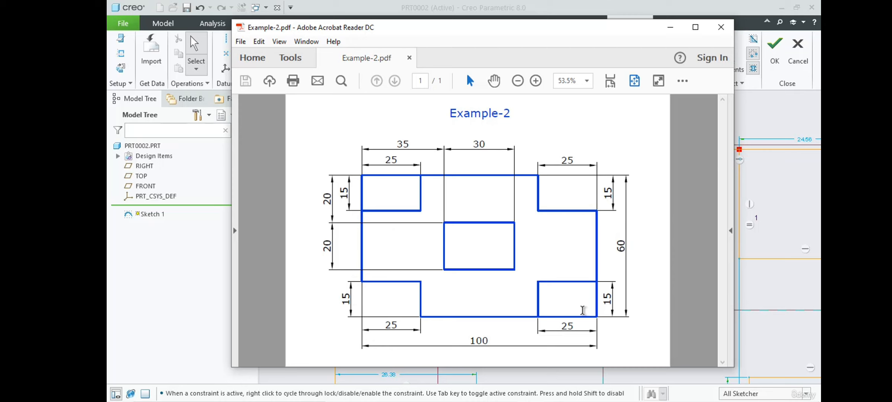
pyautogui.click(779, 198)
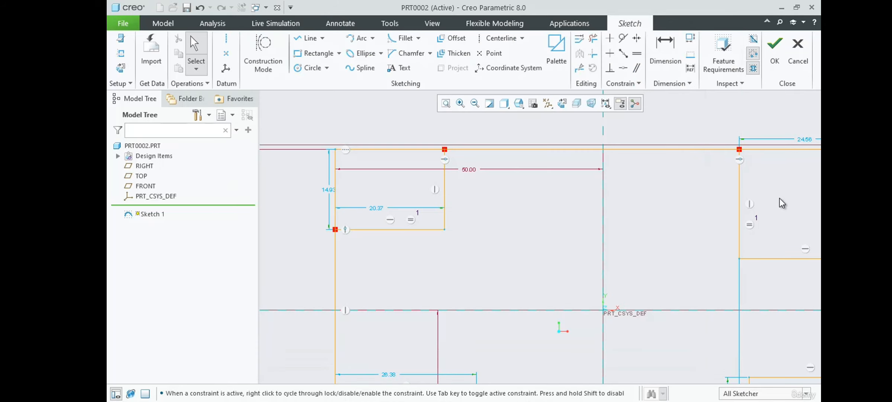
# Set the upper-left notch's width to 25 and its height to 15.
pyautogui.doubleClick(375, 208)
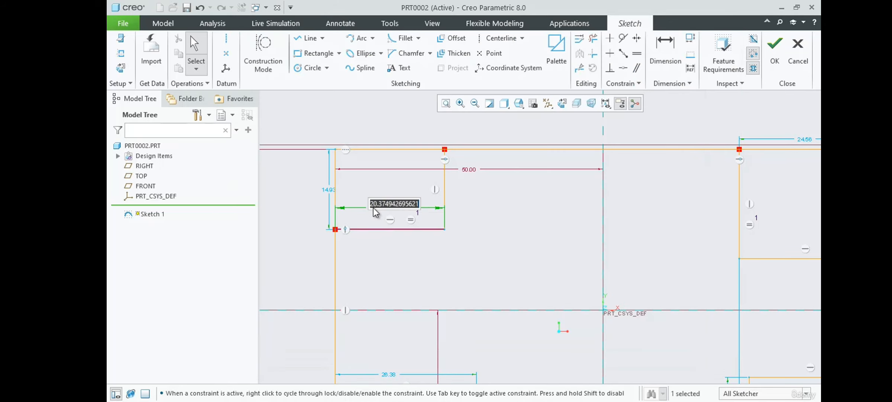
pyautogui.write('25')
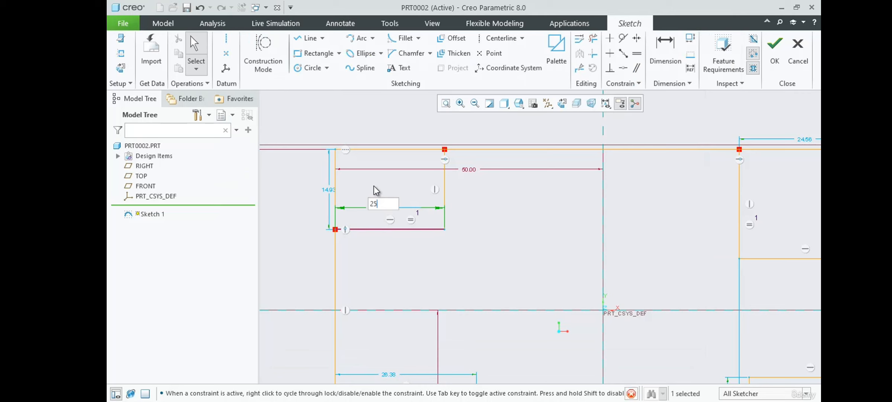
pyautogui.press('Return')
pyautogui.doubleClick(329, 191)
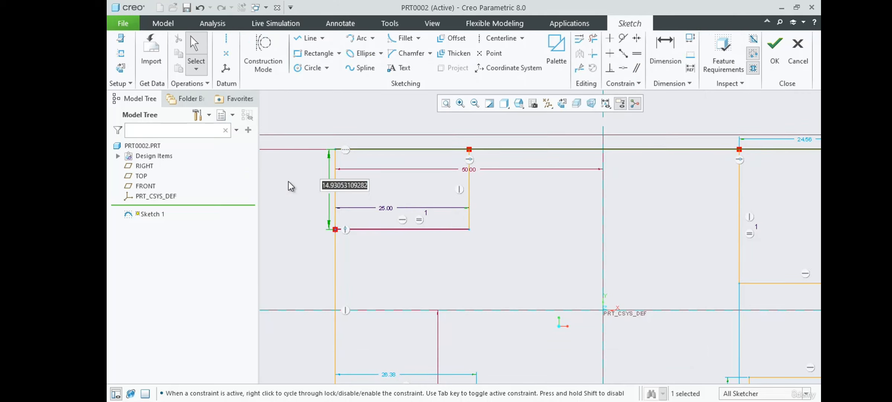
pyautogui.write('15')
pyautogui.press('Return')
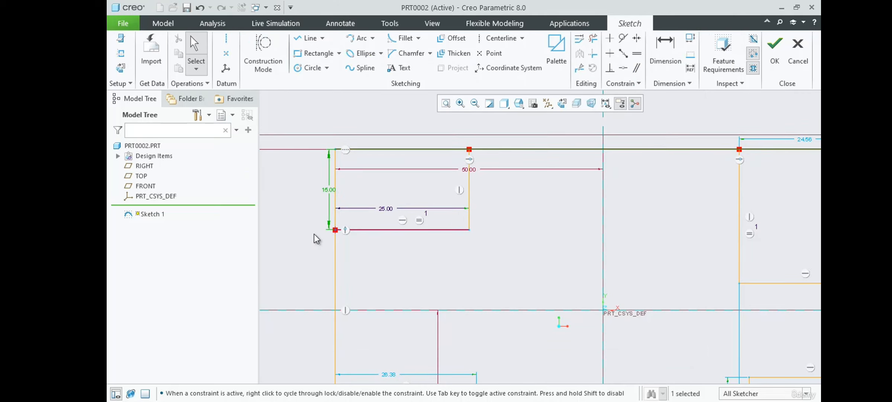
# Lock the height and width dimensions of the upper-left notch.
pyautogui.click(335, 188)
pyautogui.click(340, 153)
pyautogui.click(387, 210)
pyautogui.click(397, 170)
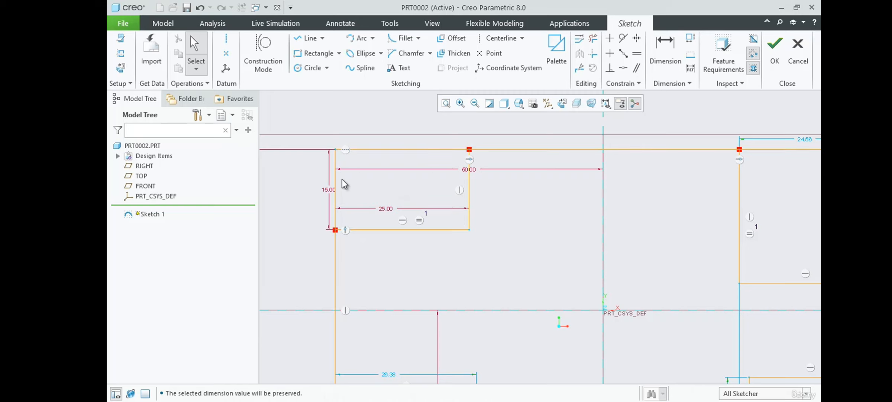
# Try to make the vertical edges of the two upper notches equal, deleting the newly added equal-lengths constraint from the conflict list.
pyautogui.scroll(-3, 301, 153)
pyautogui.scroll(1, 368, 203)
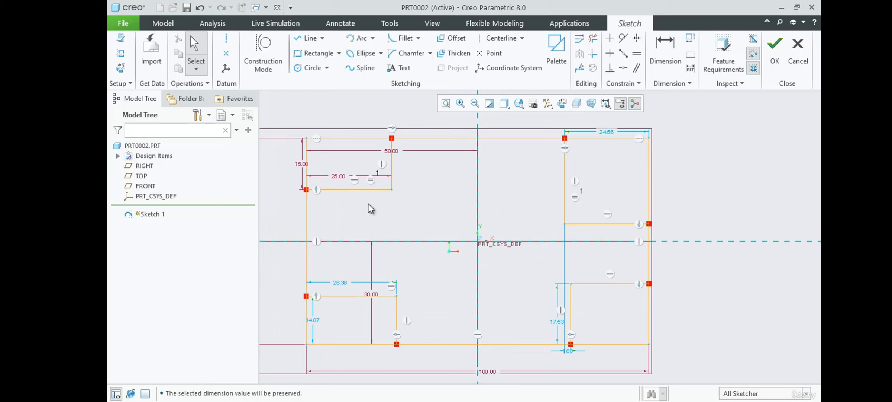
pyautogui.scroll(1, 610, 176)
pyautogui.scroll(-1, 570, 191)
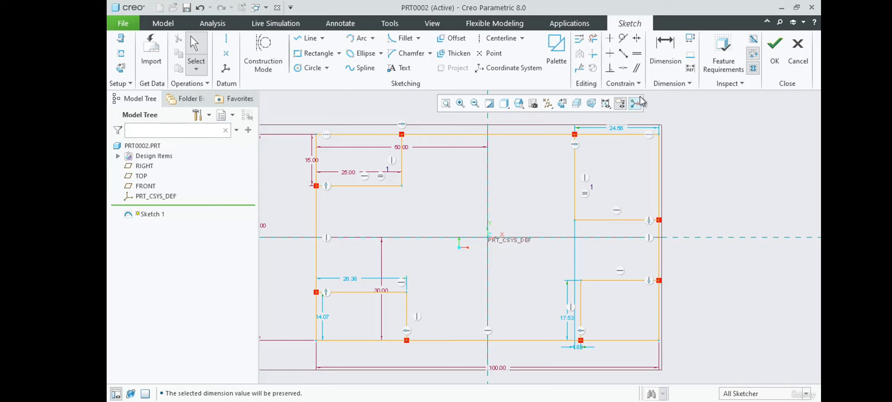
pyautogui.click(637, 55)
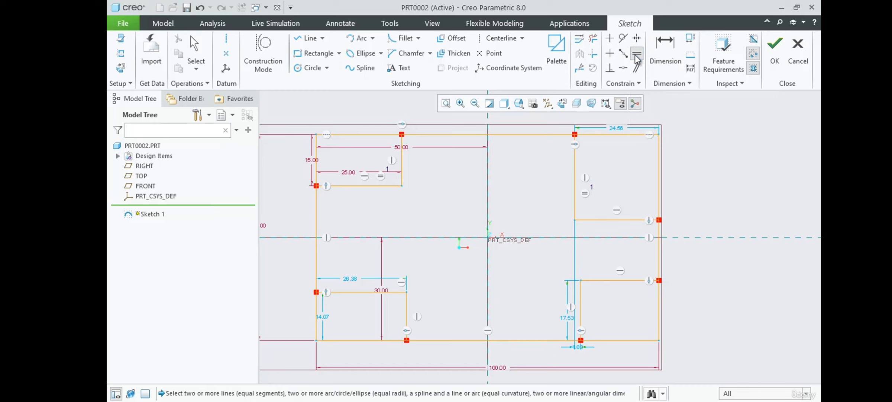
pyautogui.click(403, 165)
pyautogui.click(575, 175)
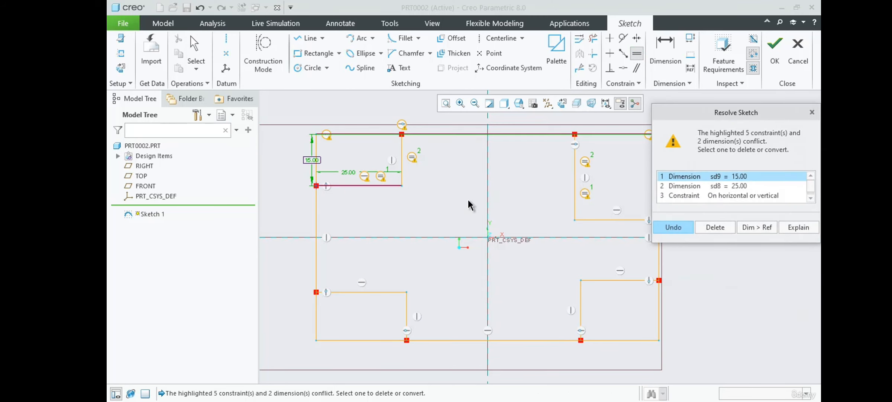
pyautogui.scroll(2, 510, 196)
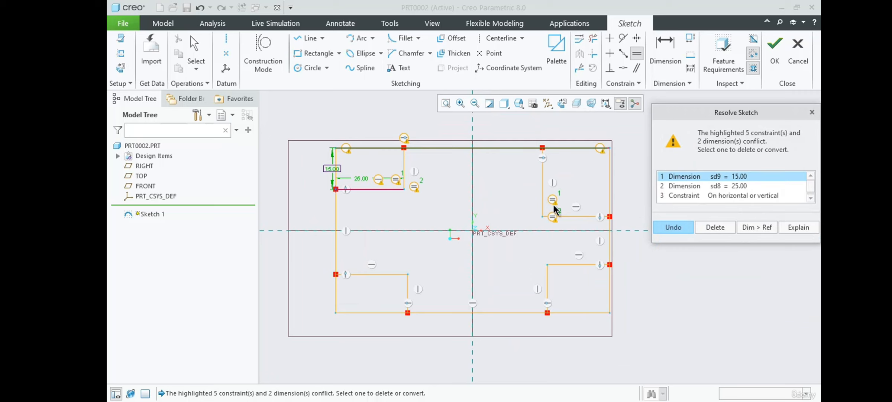
pyautogui.click(718, 186)
pyautogui.click(712, 194)
pyautogui.scroll(-1, 712, 194)
pyautogui.scroll(-1, 712, 195)
pyautogui.click(720, 188)
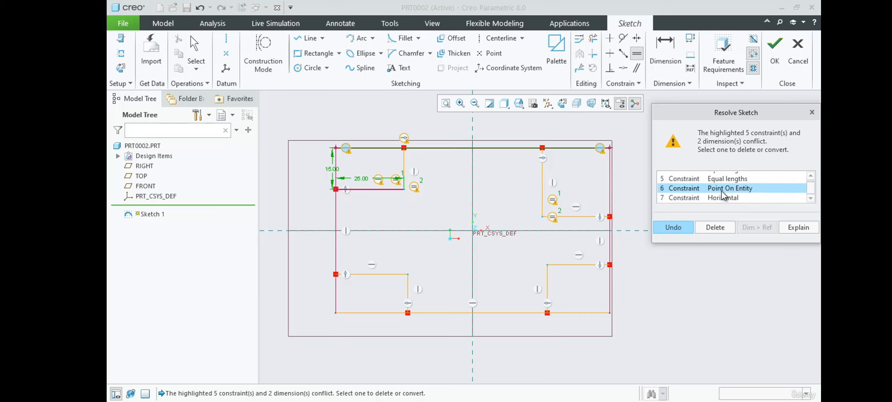
pyautogui.click(720, 179)
pyautogui.scroll(3, 716, 186)
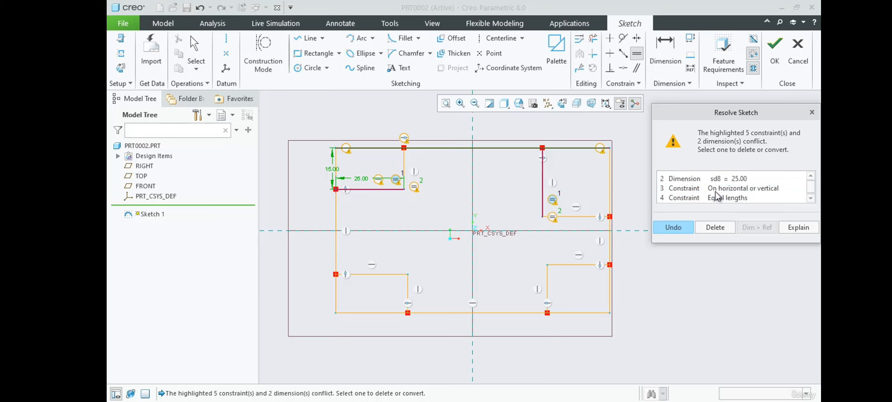
pyautogui.click(727, 198)
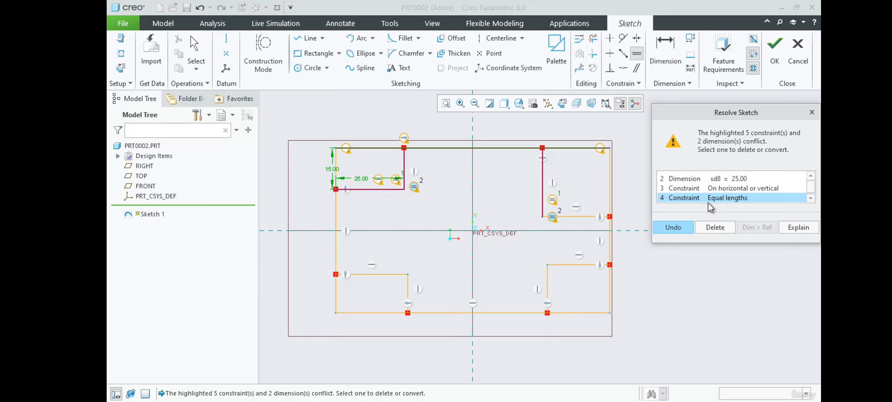
pyautogui.click(712, 228)
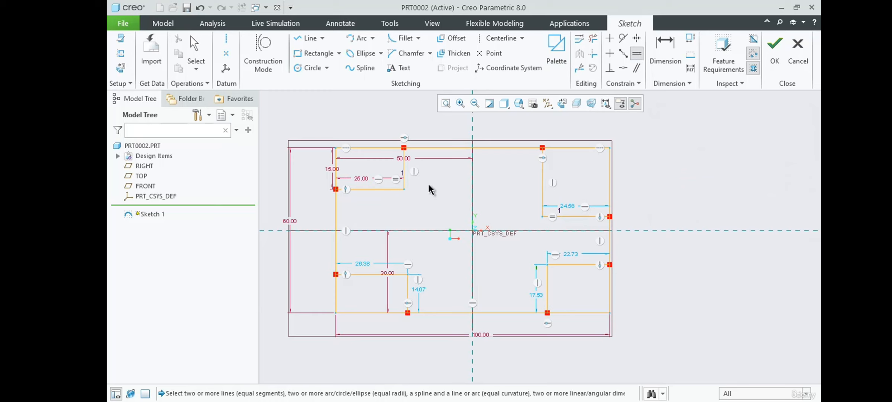
# Retry the Equal constraint on the upper notches' vertical edges, compare the conflicting equal-lengths constraints and undo the addition.
pyautogui.click(404, 180)
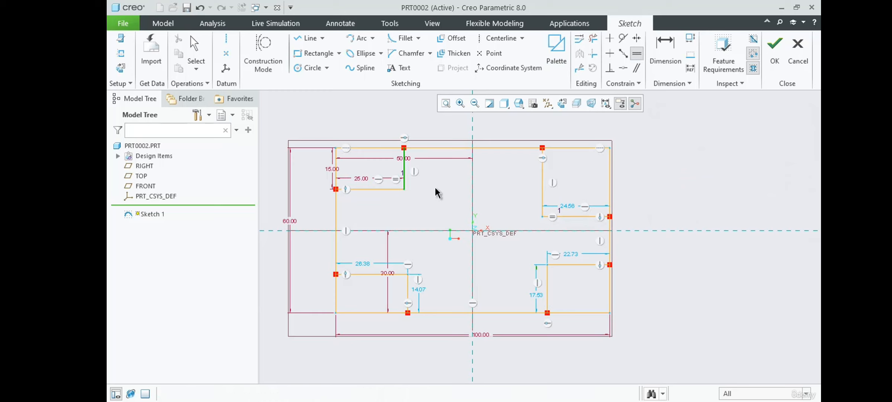
pyautogui.click(542, 176)
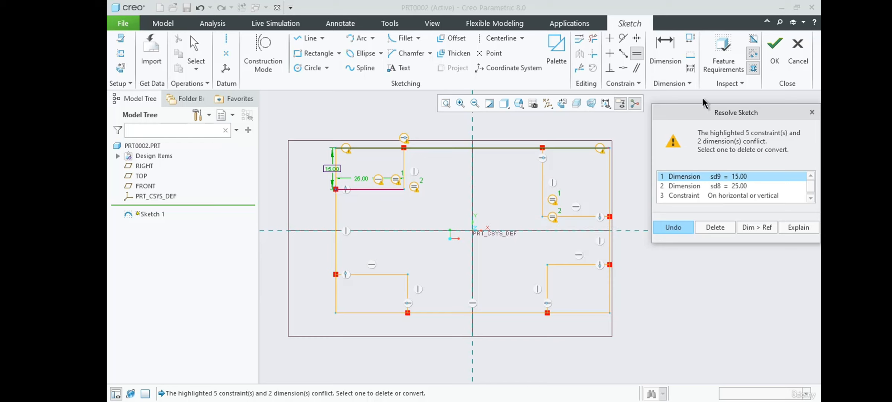
pyautogui.click(811, 198)
pyautogui.click(811, 198)
pyautogui.click(811, 198)
pyautogui.click(721, 177)
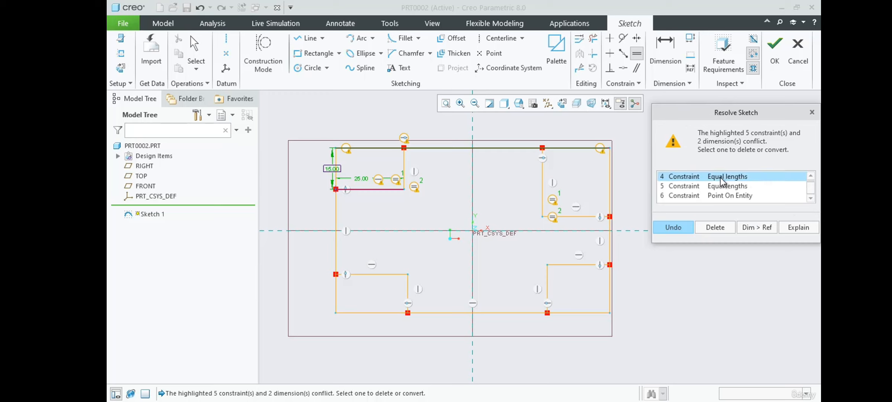
pyautogui.click(716, 186)
pyautogui.click(710, 177)
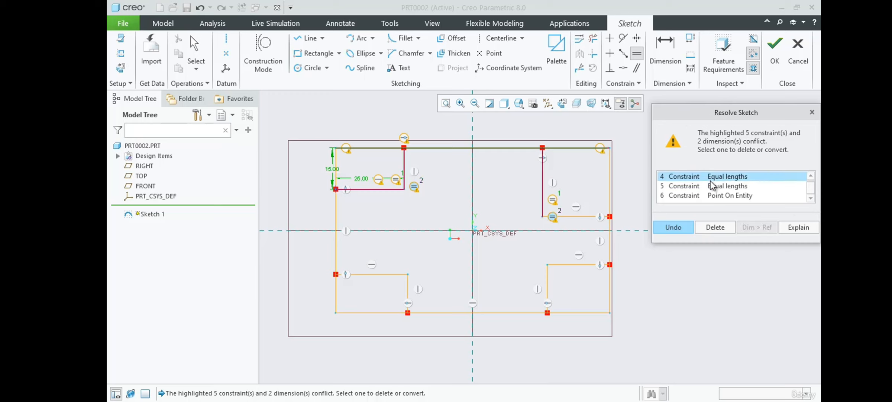
pyautogui.click(691, 228)
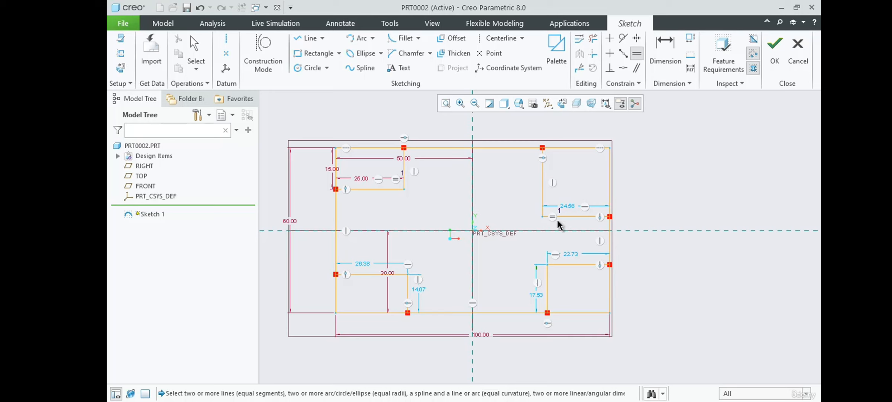
# Make the upper notches' vertical edges equal, deleting the conflicting equal-lengths constraint between the upper-left horizontal and upper-right vertical edges.
pyautogui.click(635, 53)
pyautogui.click(542, 188)
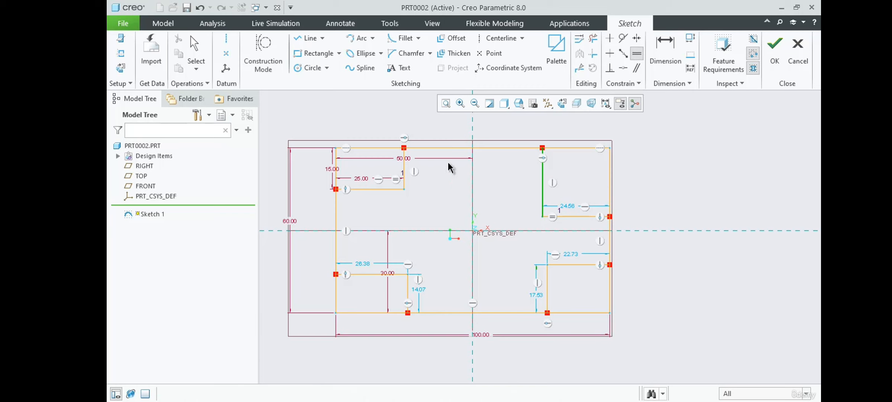
pyautogui.click(403, 164)
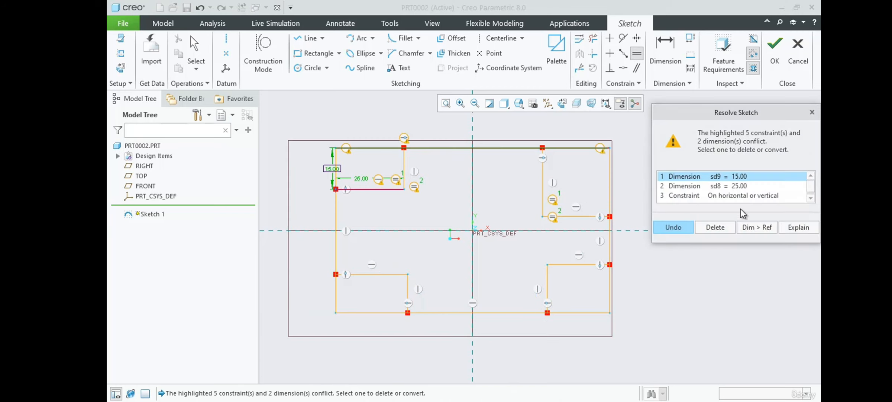
pyautogui.scroll(-2, 812, 196)
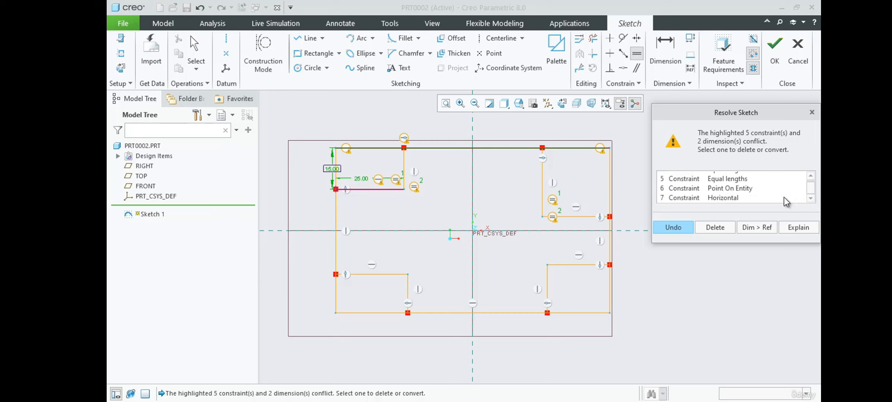
pyautogui.click(717, 180)
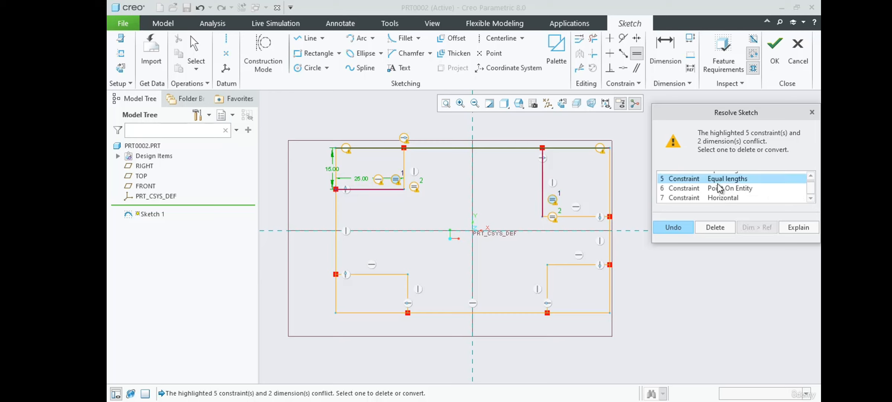
pyautogui.scroll(2, 717, 183)
pyautogui.scroll(-2, 725, 198)
pyautogui.click(718, 227)
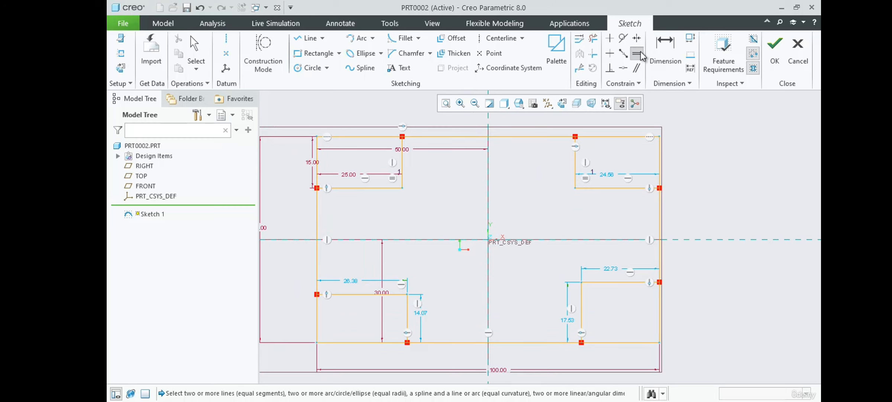
# Make the horizontal edges of all four corner notches equal in length.
pyautogui.click(389, 189)
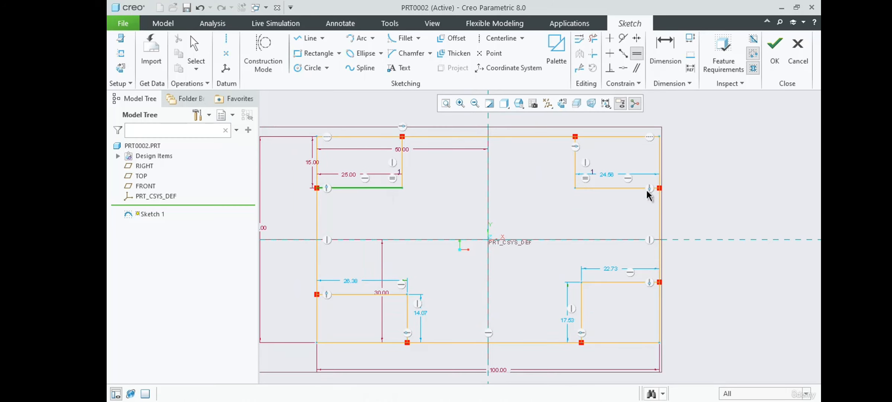
pyautogui.click(629, 188)
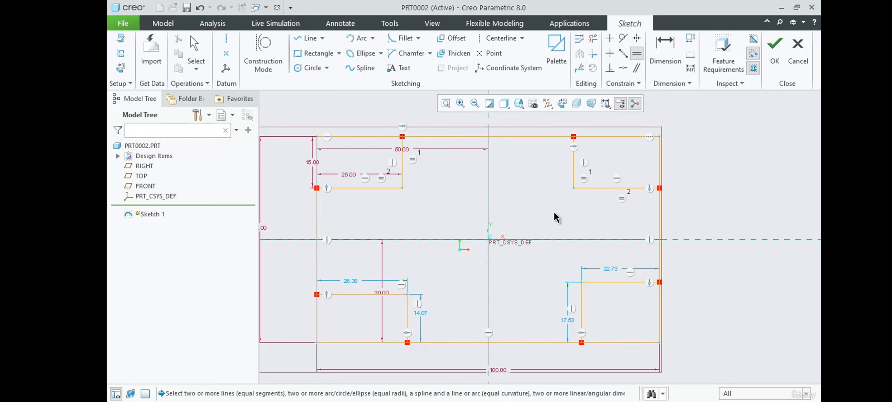
pyautogui.scroll(2, 554, 201)
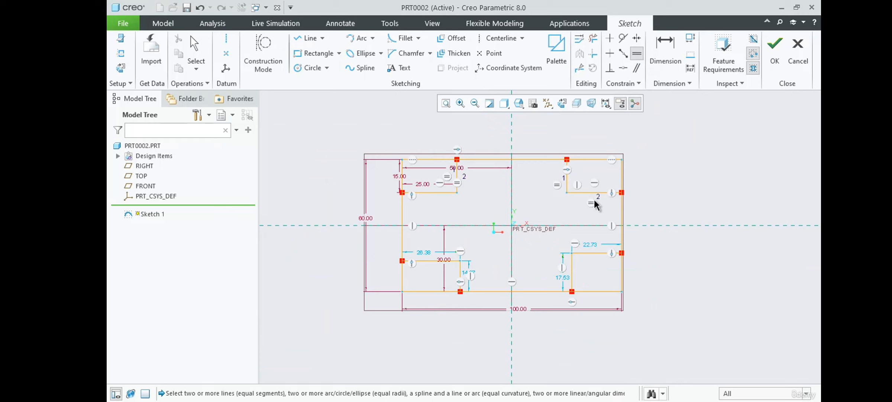
pyautogui.scroll(-1, 546, 206)
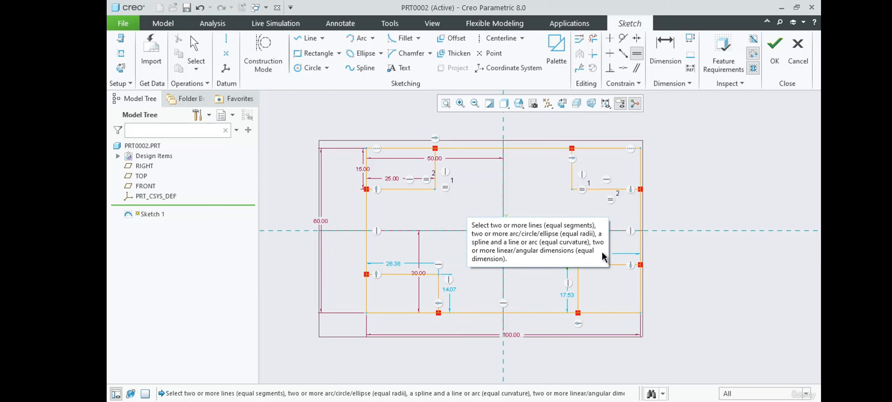
pyautogui.click(596, 189)
pyautogui.click(600, 264)
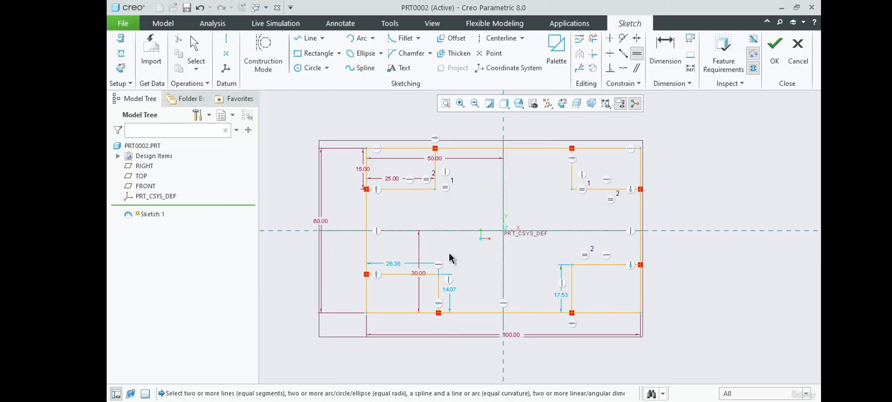
pyautogui.click(410, 274)
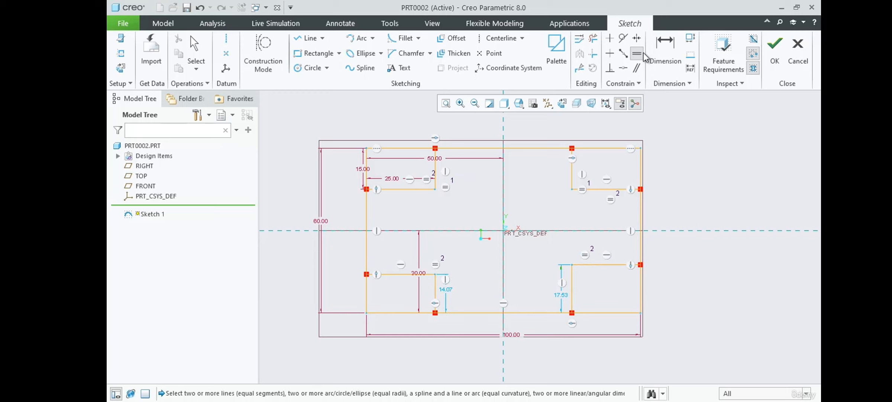
pyautogui.click(416, 188)
pyautogui.click(594, 264)
pyautogui.click(403, 274)
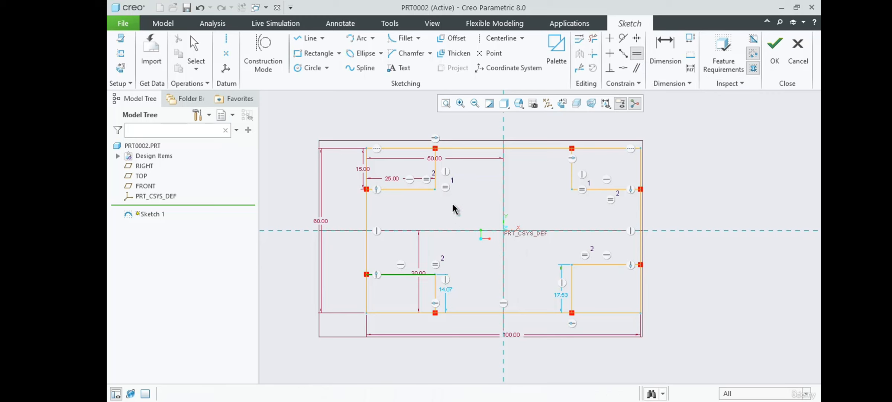
pyautogui.click(462, 209)
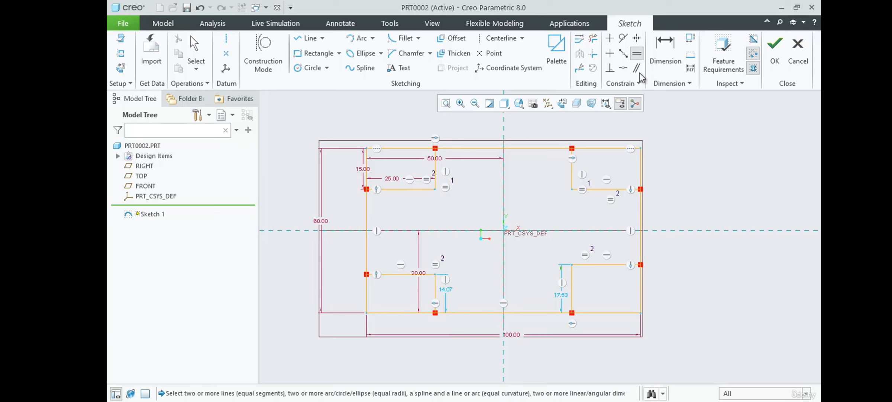
# Make the vertical edges of both lower notches equal to the upper-left notch's vertical edge and finish the Equal command.
pyautogui.click(435, 171)
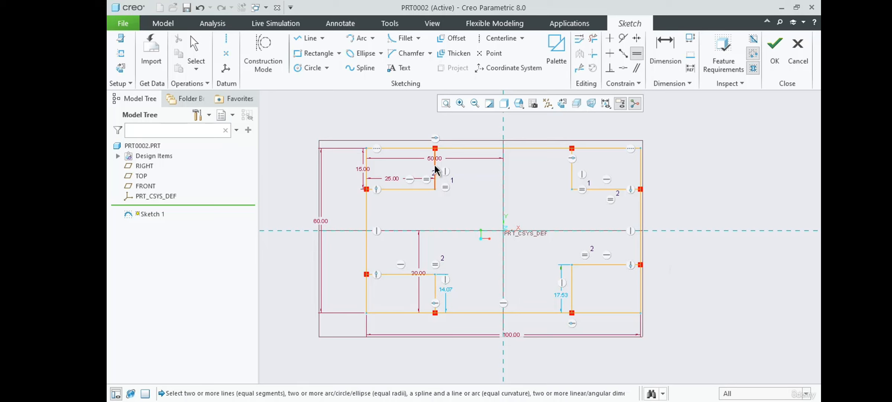
pyautogui.click(434, 288)
pyautogui.click(573, 284)
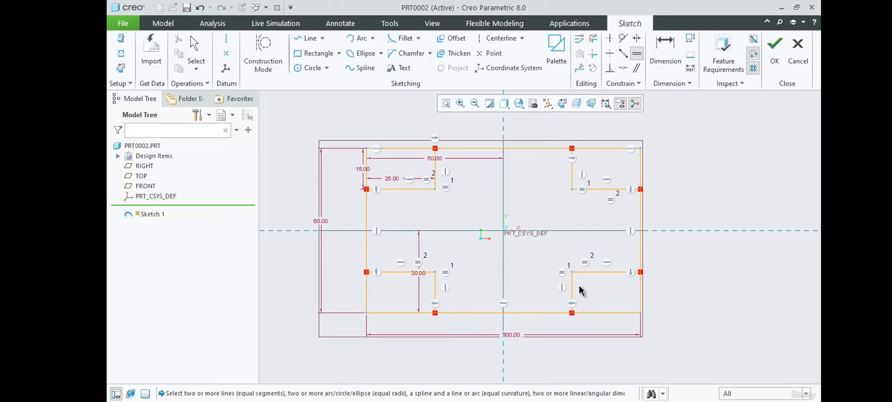
pyautogui.middleClick(726, 272)
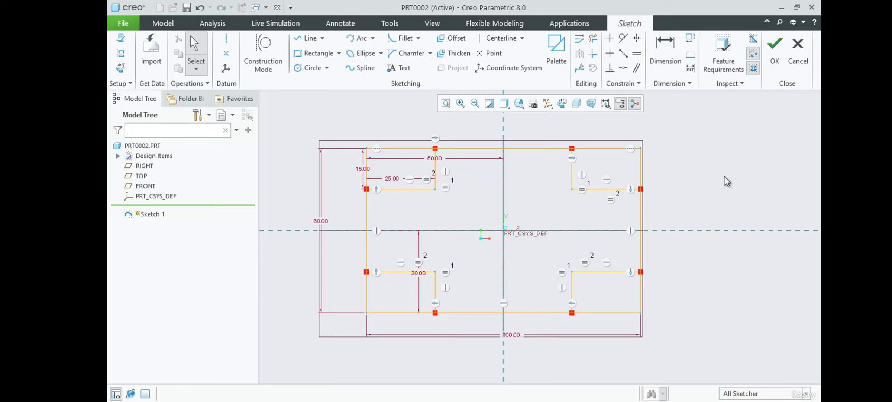
# Compare the sketch with the Example-2.pdf drawing in Adobe Acrobat Reader and return to the Creo sketch.
pyautogui.press('super+Tab')
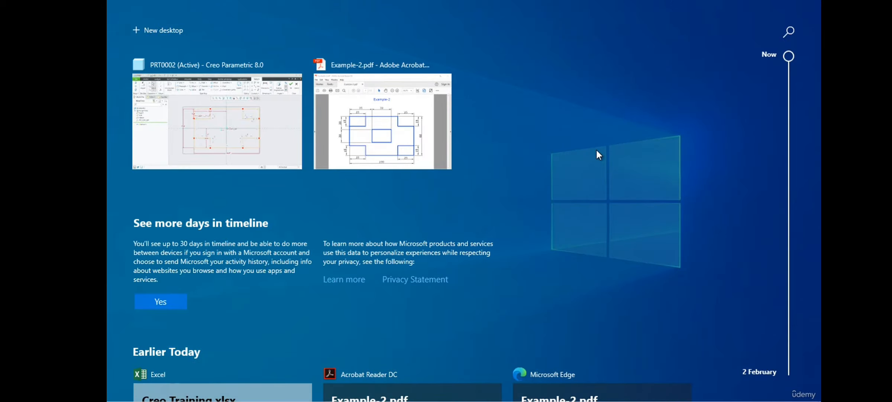
pyautogui.click(508, 154)
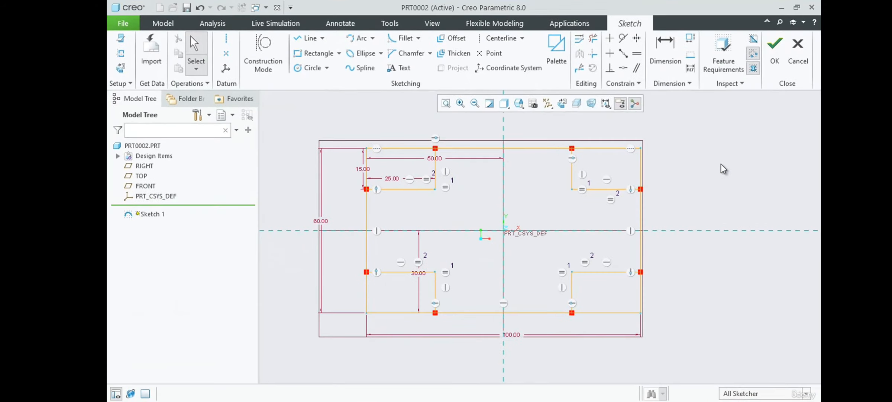
pyautogui.press('super+Tab')
pyautogui.click(383, 148)
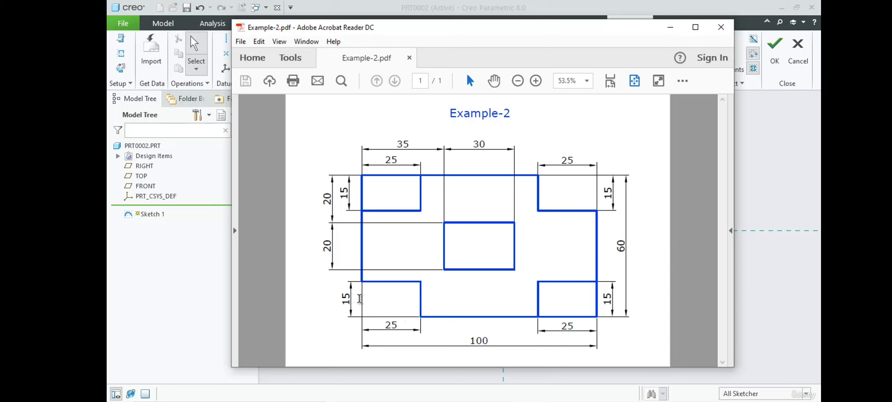
pyautogui.click(760, 206)
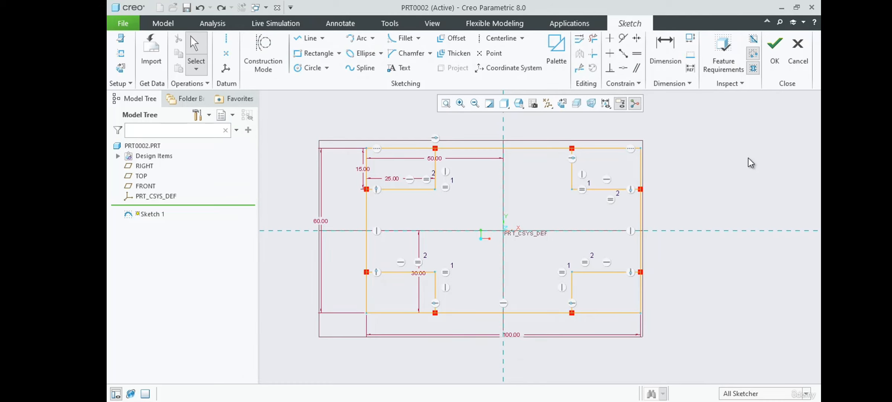
# Trim away the outer edge segments closing the upper-right and lower-left corner notches with Delete Segment.
pyautogui.click(609, 148)
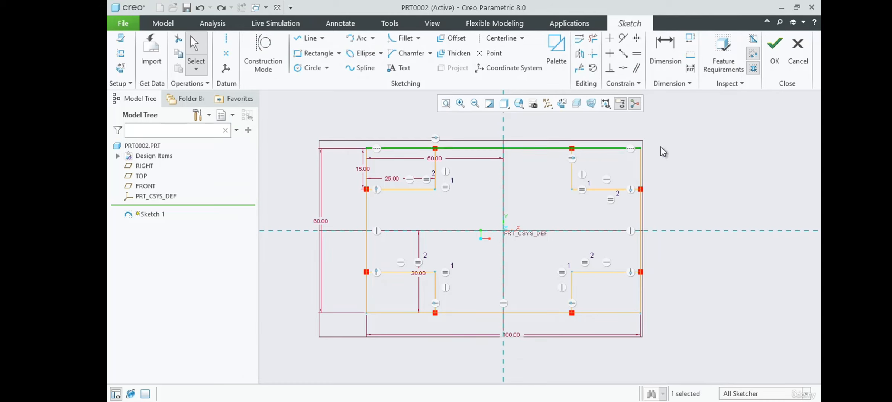
pyautogui.click(701, 142)
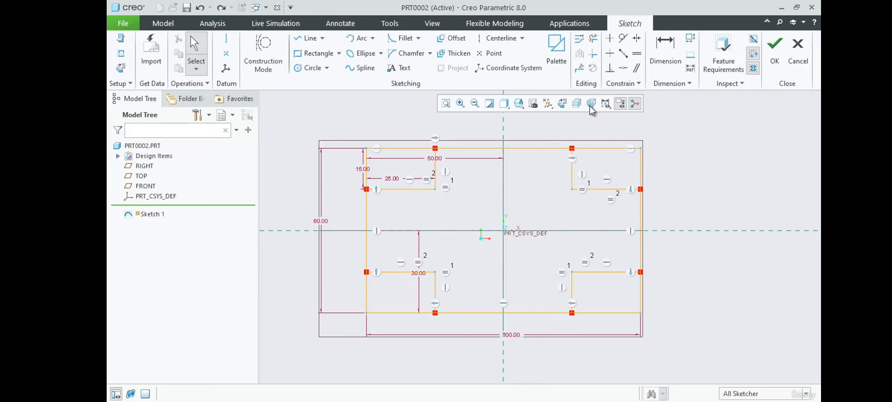
pyautogui.click(594, 39)
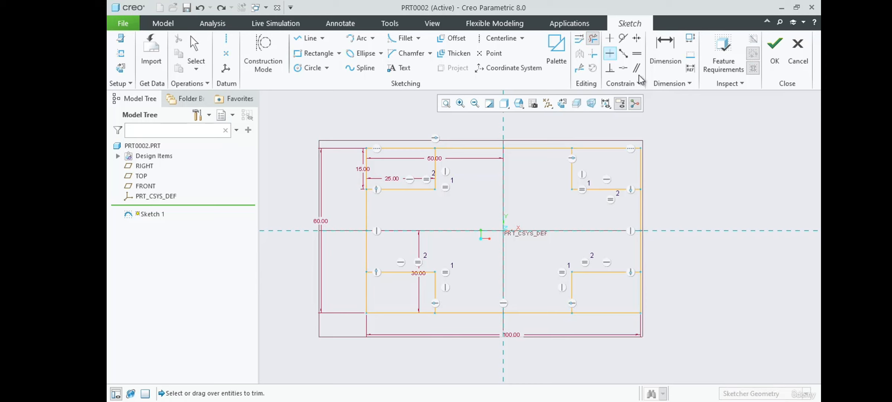
pyautogui.click(610, 148)
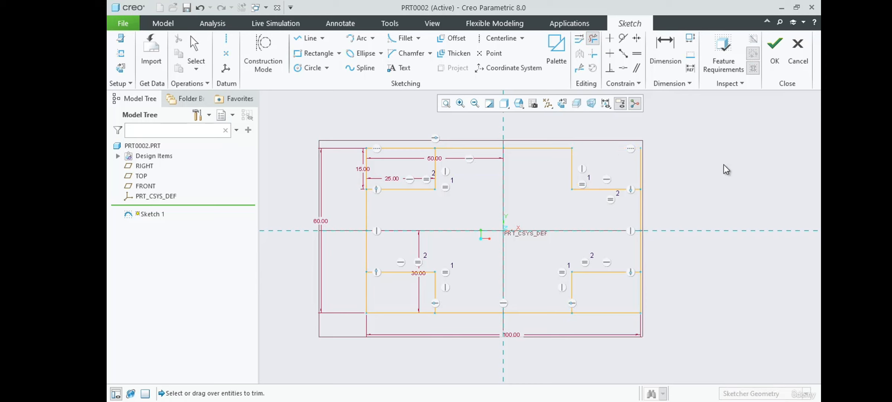
pyautogui.click(641, 169)
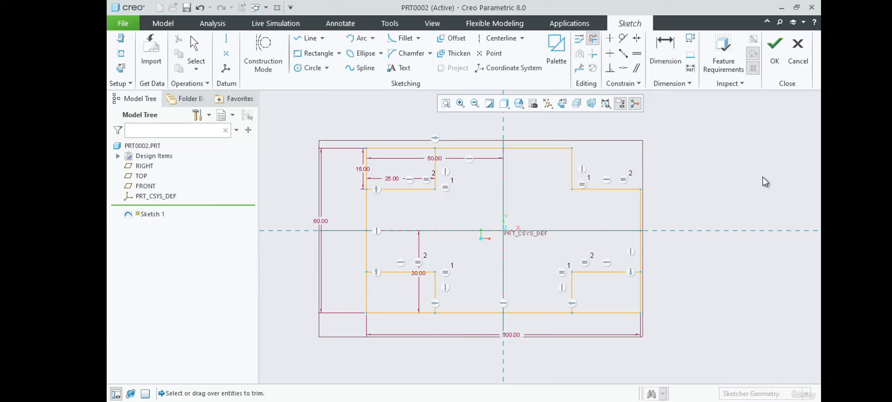
pyautogui.click(367, 297)
pyautogui.click(385, 312)
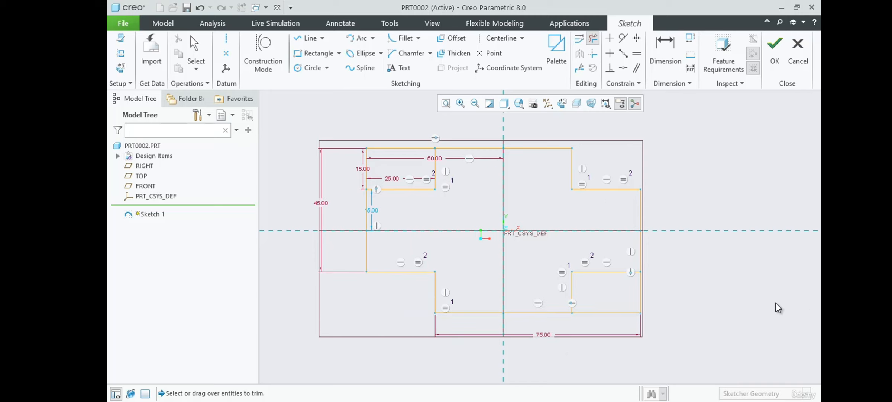
pyautogui.middleClick(721, 303)
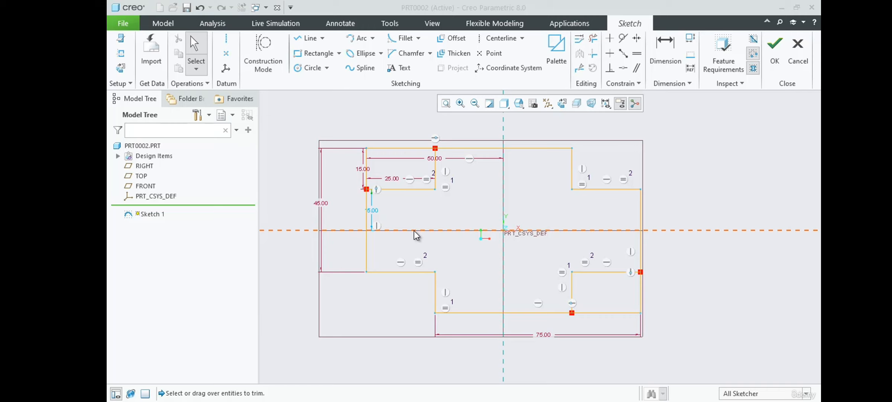
# Dimension the profile's upper edge at 30 from the horizontal reference axis and lock that dimension.
pyautogui.click(665, 48)
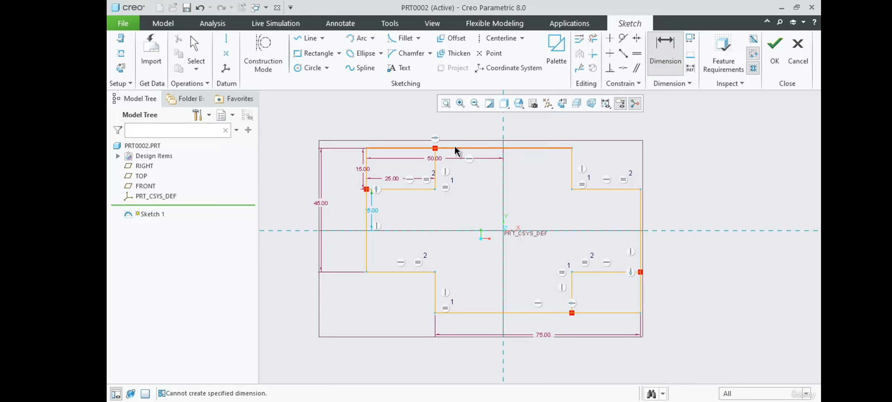
pyautogui.click(446, 230)
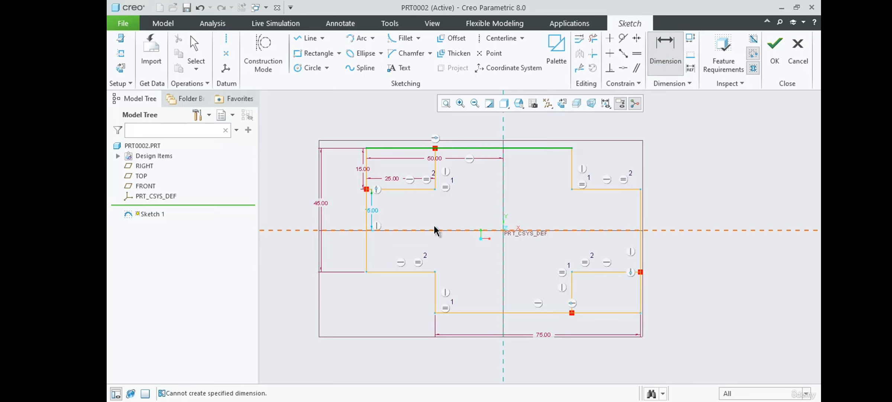
pyautogui.middleClick(348, 169)
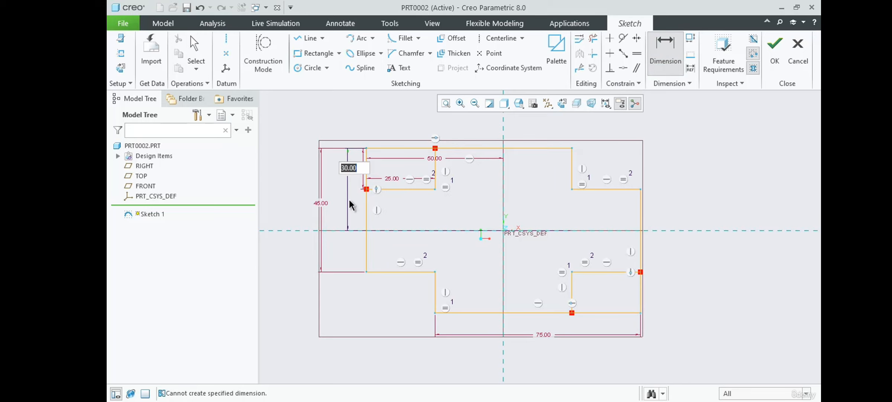
pyautogui.press('Return')
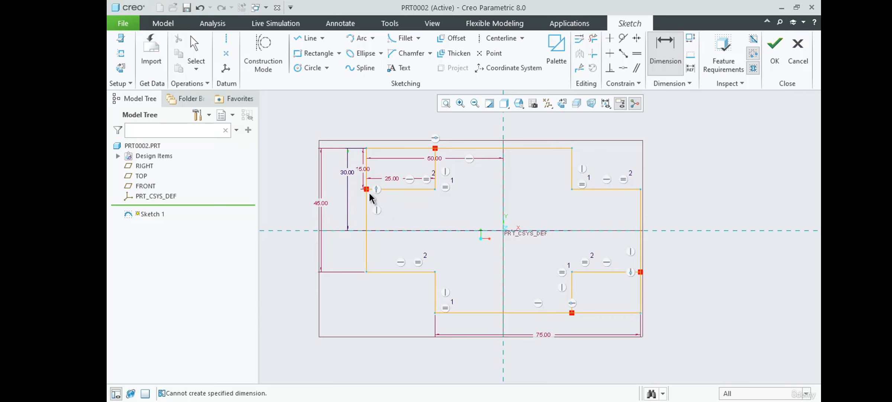
pyautogui.doubleClick(352, 171)
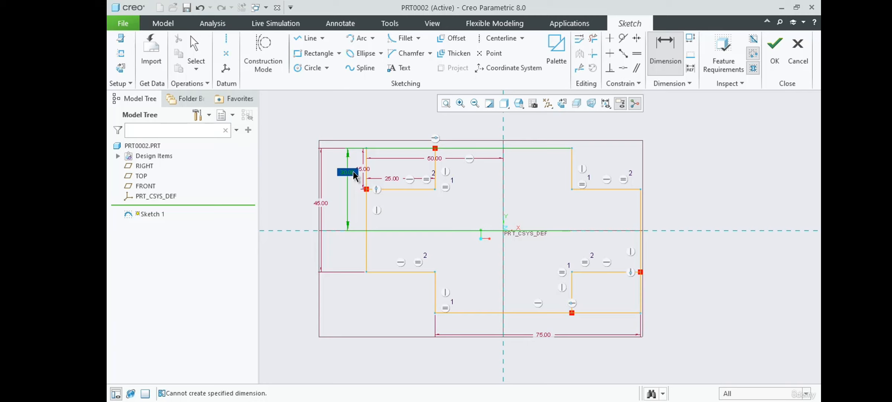
pyautogui.middleClick(357, 196)
pyautogui.click(357, 196)
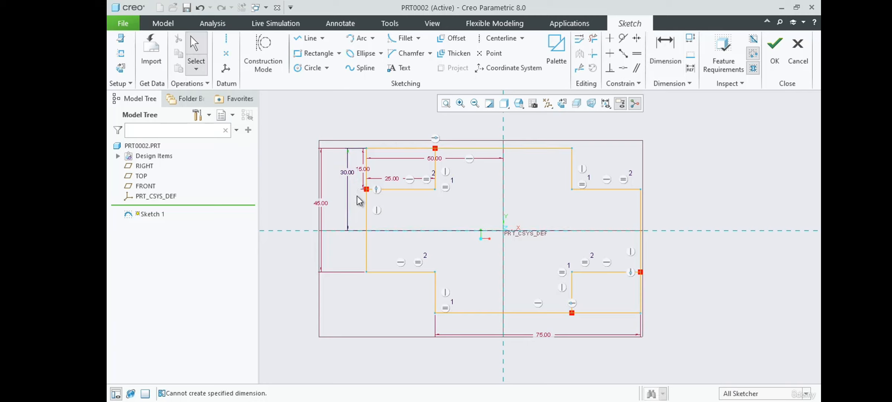
pyautogui.click(348, 170)
pyautogui.click(355, 134)
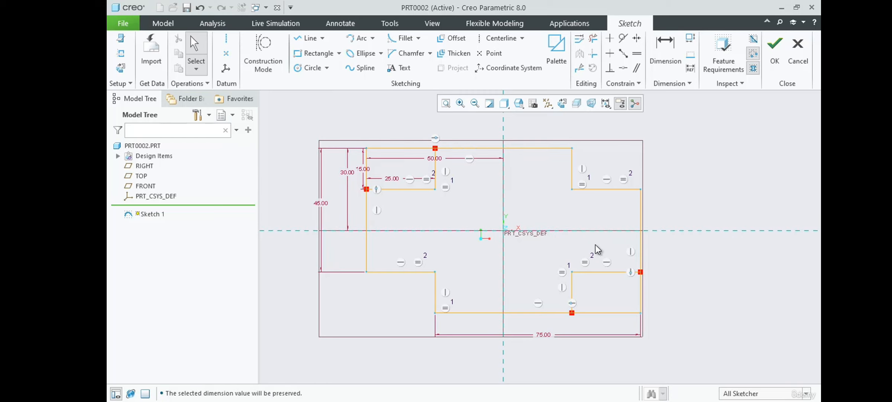
# Sketch a corner rectangle about 27 by 20 around the origin inside the notched profile.
pyautogui.scroll(2, 451, 184)
pyautogui.scroll(-3, 503, 200)
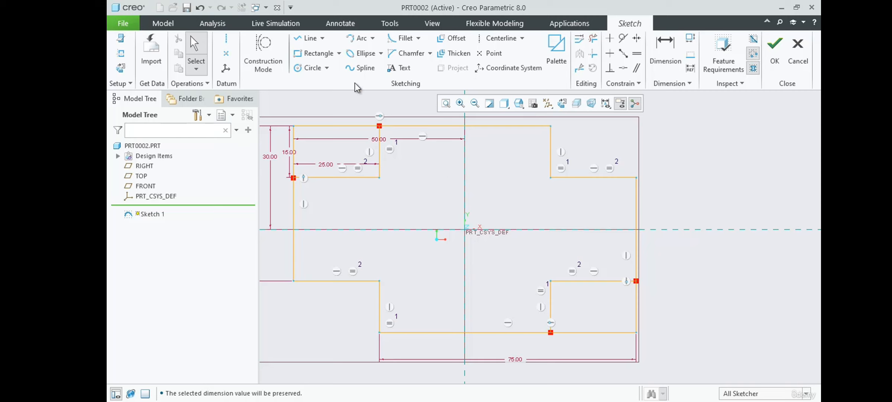
pyautogui.click(313, 53)
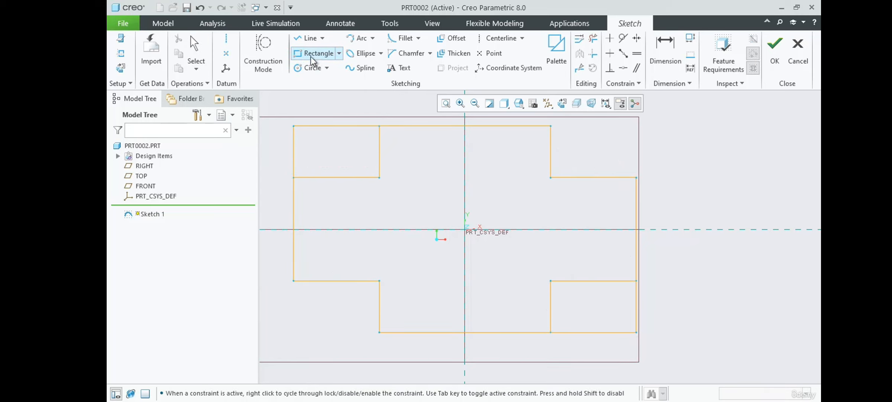
pyautogui.click(422, 187)
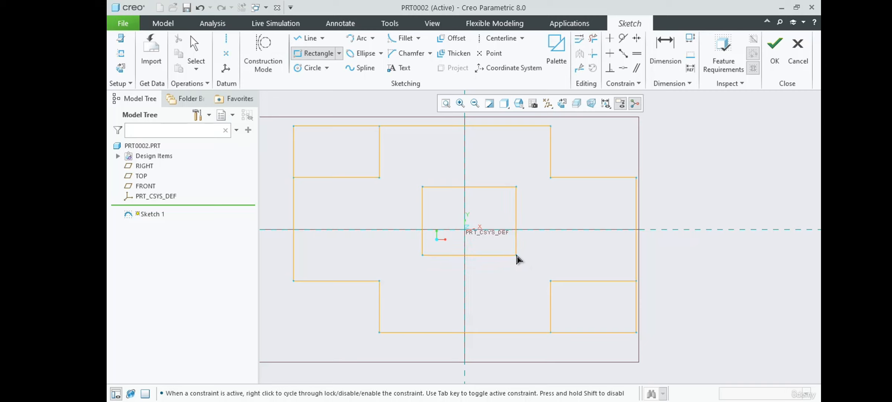
pyautogui.click(516, 255)
pyautogui.middleClick(573, 263)
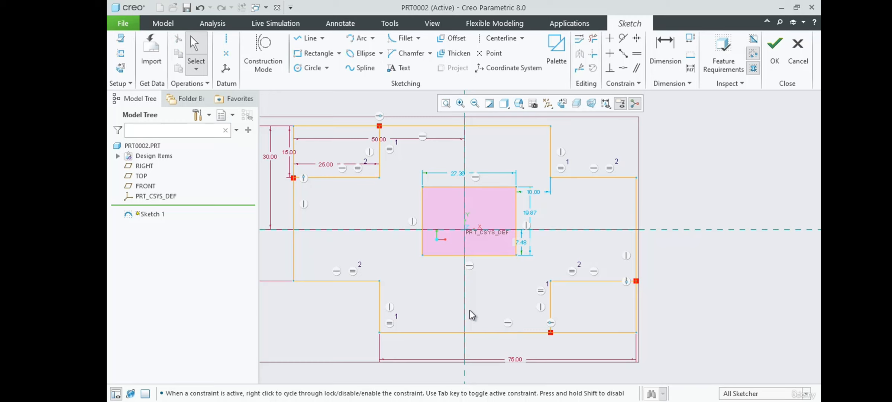
# Check the inner rectangle's size and position in the Example-2.pdf drawing in Adobe Acrobat Reader, then return to the Creo sketch.
pyautogui.press('super+Tab')
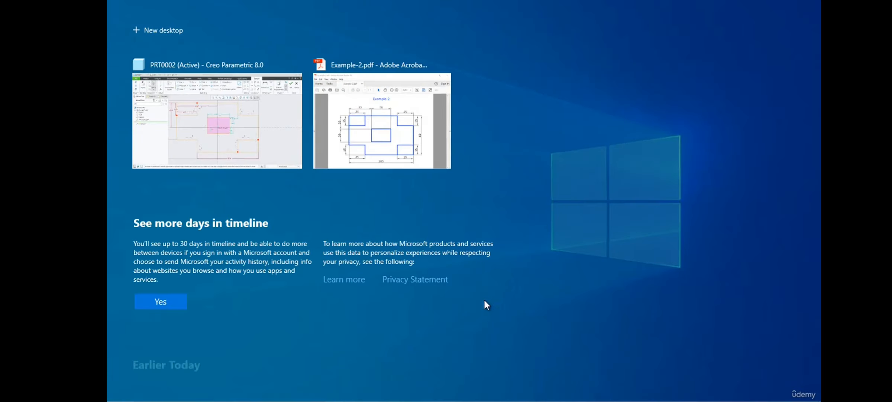
pyautogui.click(362, 105)
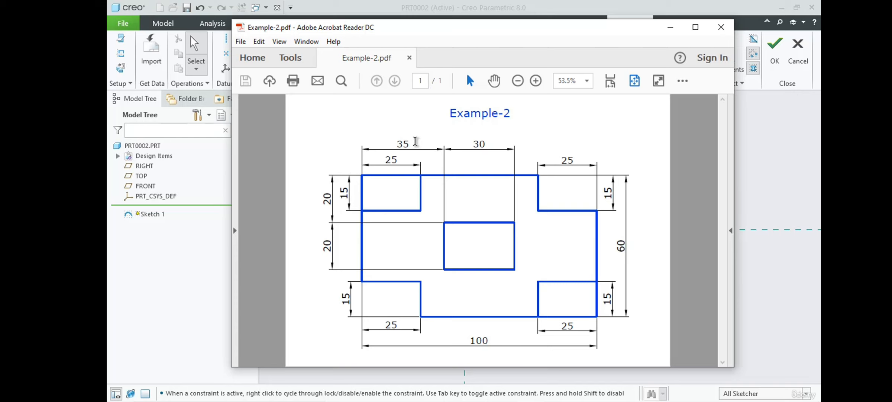
pyautogui.moveTo(459, 28)
pyautogui.mouseDown()
pyautogui.moveTo(715, 67)
pyautogui.moveTo(820, 69)
pyautogui.mouseUp()
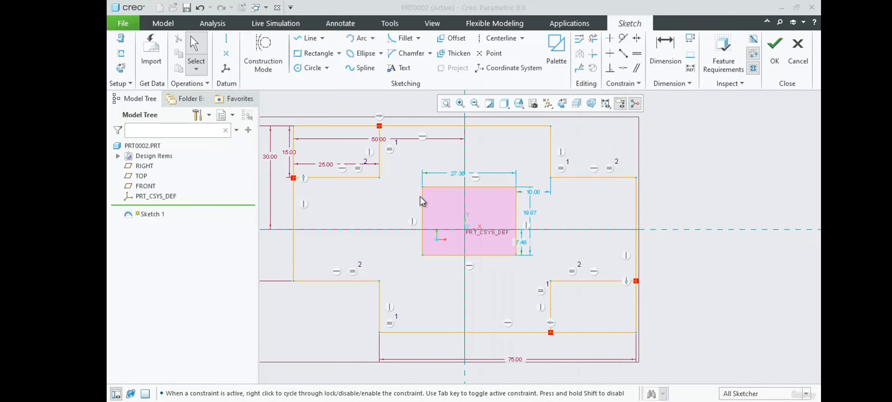
# Set the inner rectangle's width to 30 and its height to 20.
pyautogui.doubleClick(457, 174)
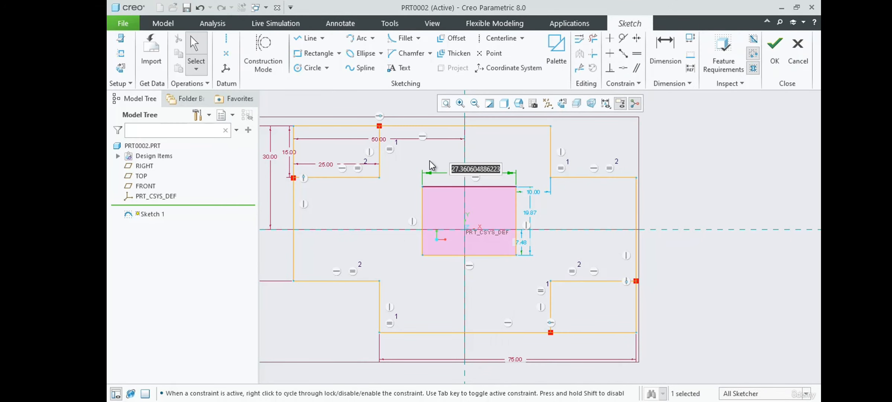
pyautogui.write('30')
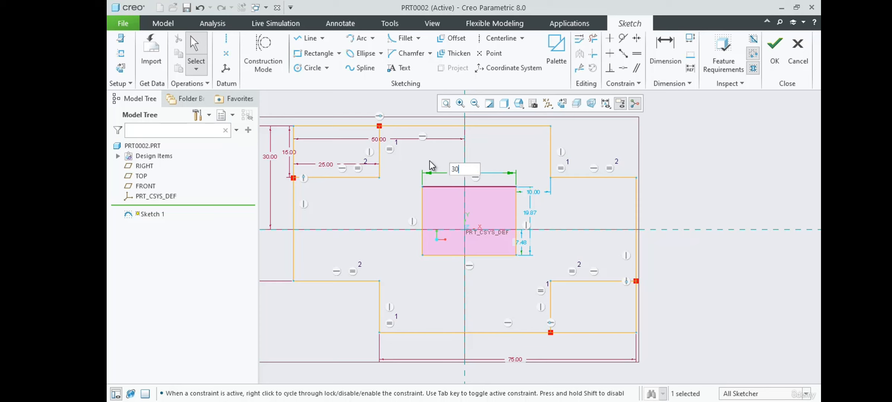
pyautogui.press('Return')
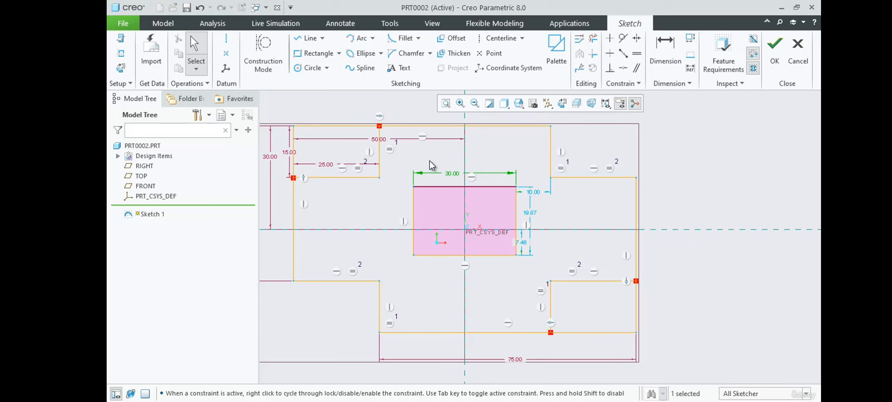
pyautogui.doubleClick(529, 212)
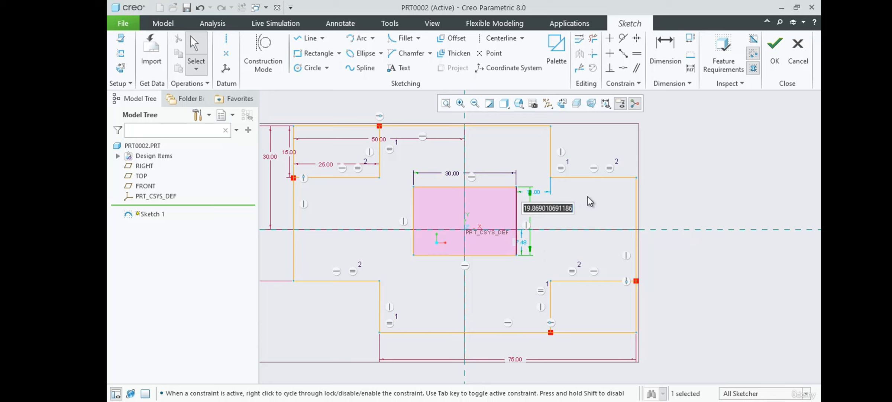
pyautogui.write('20')
pyautogui.press('Return')
# Lock the inner rectangle's width and height dimensions.
pyautogui.click(531, 214)
pyautogui.click(576, 209)
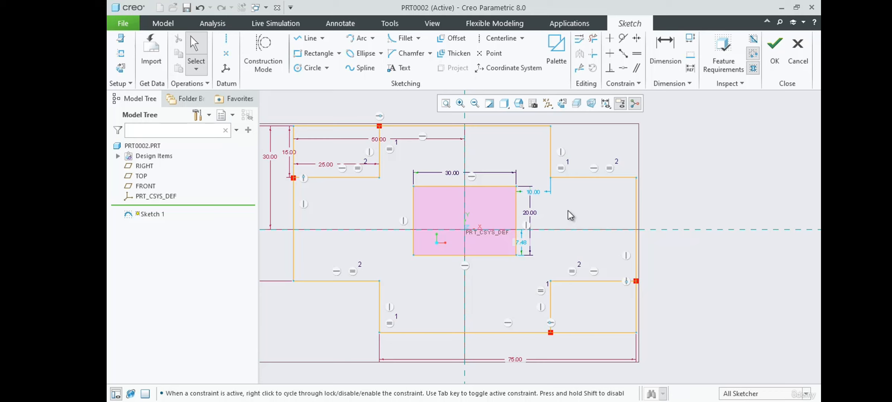
pyautogui.click(531, 213)
pyautogui.click(539, 177)
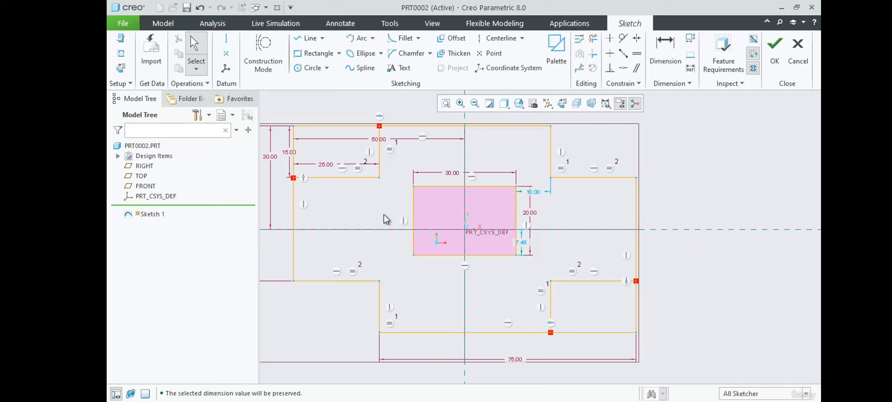
# Dimension the inner rectangle's left edge at 35 from the profile's left edge.
pyautogui.click(648, 63)
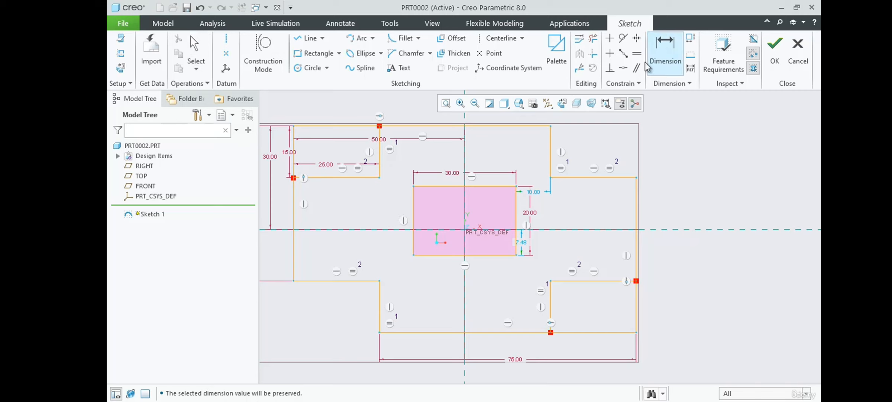
pyautogui.click(295, 208)
pyautogui.click(414, 208)
pyautogui.middleClick(360, 203)
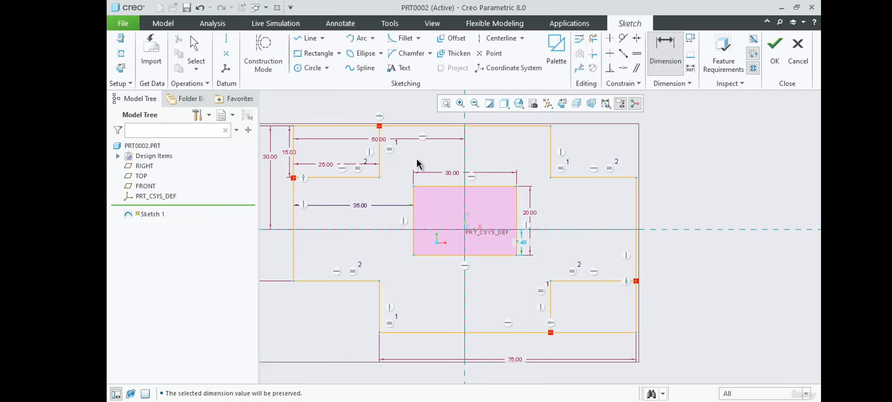
# Dimension the inner rectangle's upper edge at 20 from the profile's upper edge and finish the Dimension command.
pyautogui.click(443, 186)
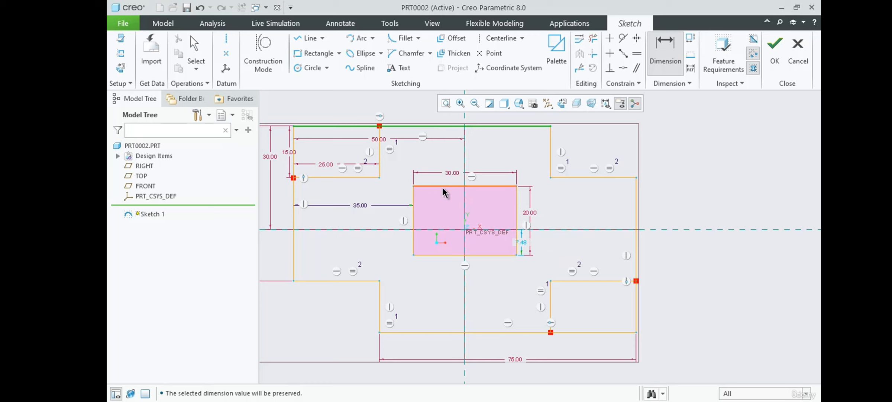
pyautogui.middleClick(425, 149)
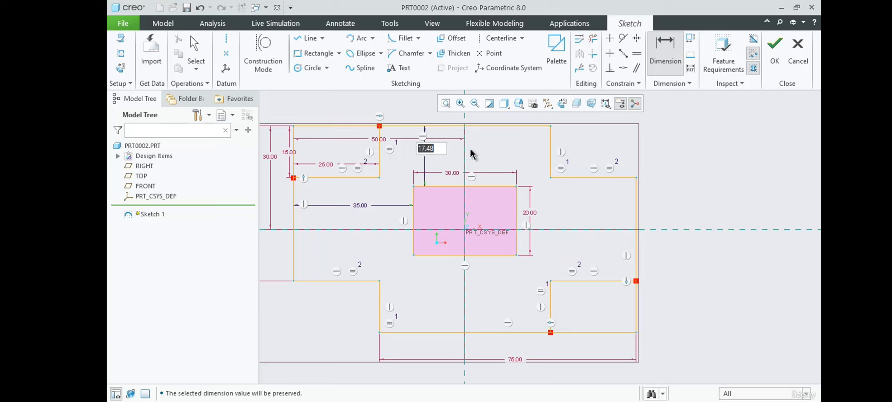
pyautogui.write('20')
pyautogui.press('Return')
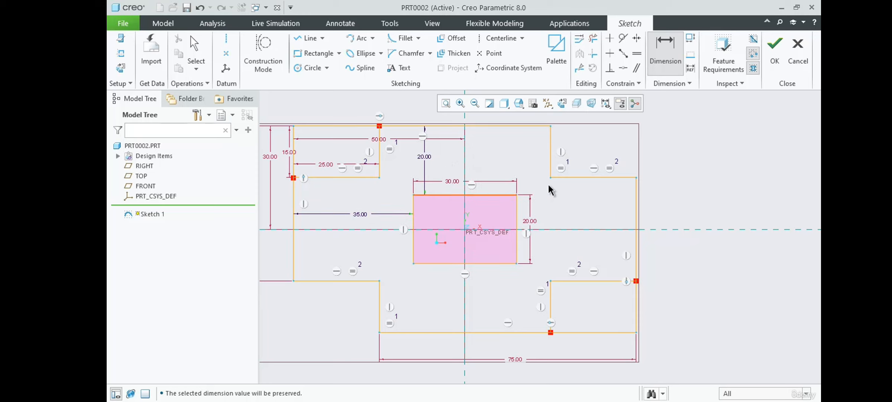
pyautogui.middleClick(426, 157)
# Lock the 20 vertical and 35 horizontal dimensions that position the inner rectangle.
pyautogui.click(434, 154)
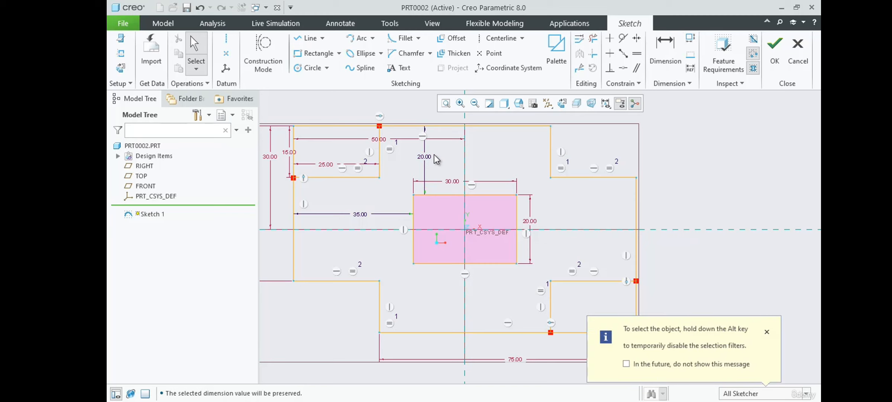
pyautogui.click(432, 157)
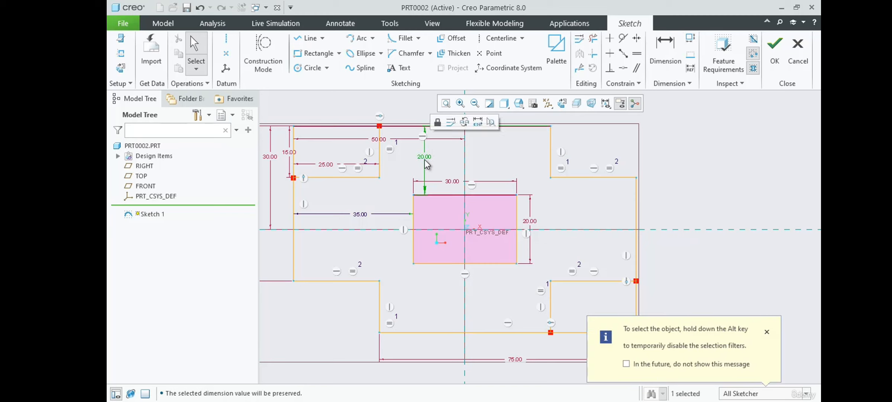
pyautogui.click(422, 166)
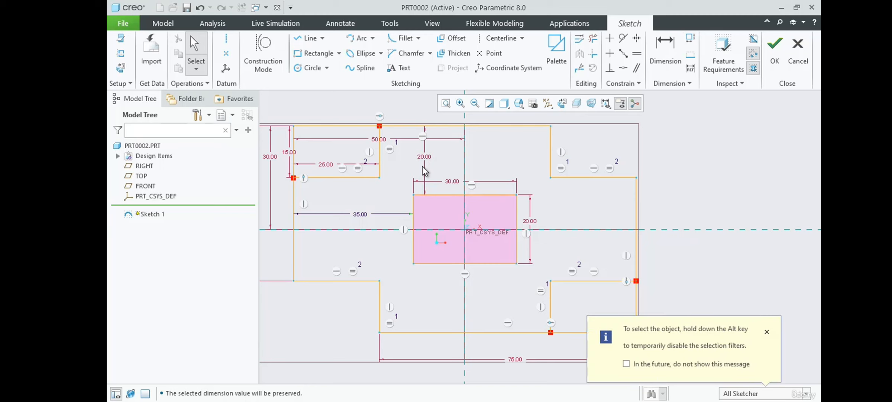
pyautogui.click(364, 215)
pyautogui.click(372, 180)
pyautogui.scroll(2, 542, 198)
pyautogui.scroll(-1, 647, 206)
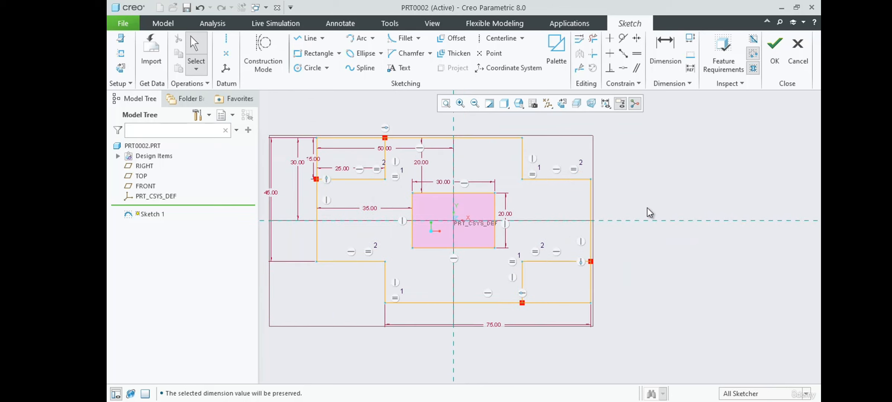